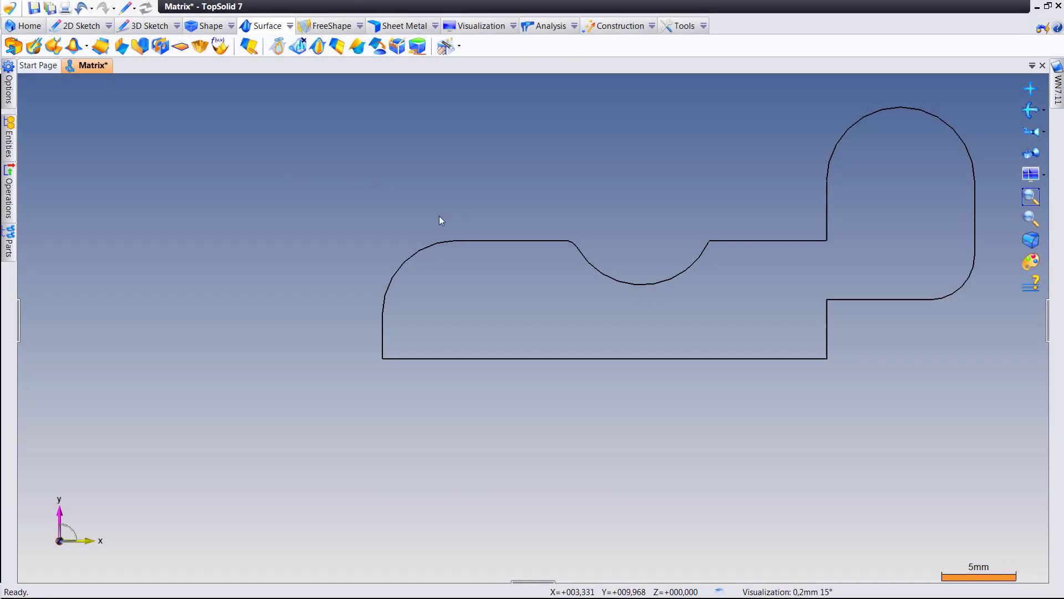
# Step: Reopen Sketch 1 for editing and divide its bottom line at a first point
pyautogui.rightClick(479, 241)
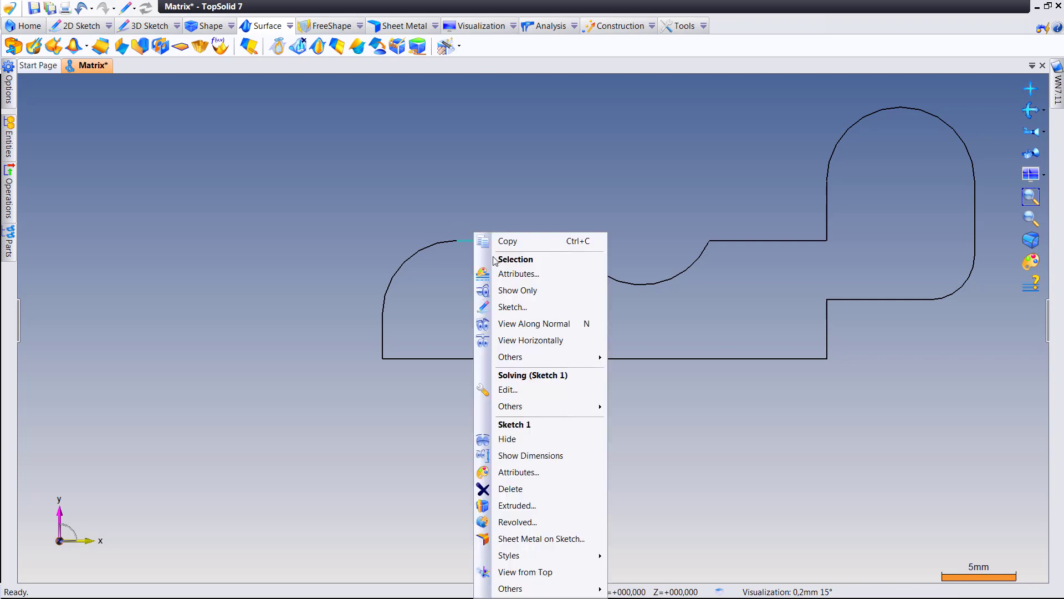
pyautogui.click(535, 389)
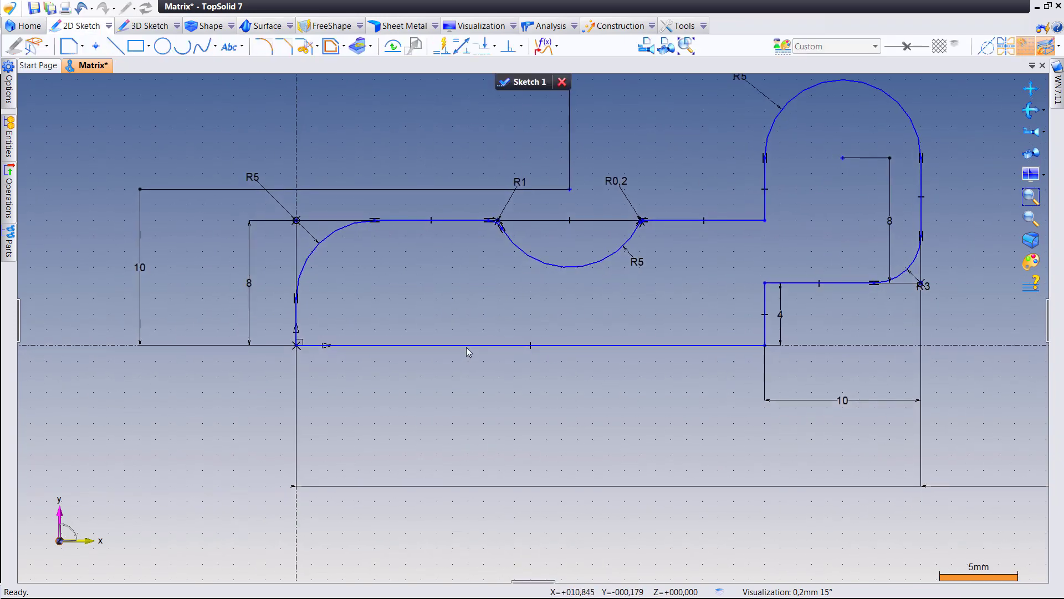
pyautogui.rightClick(467, 346)
pyautogui.click(497, 374)
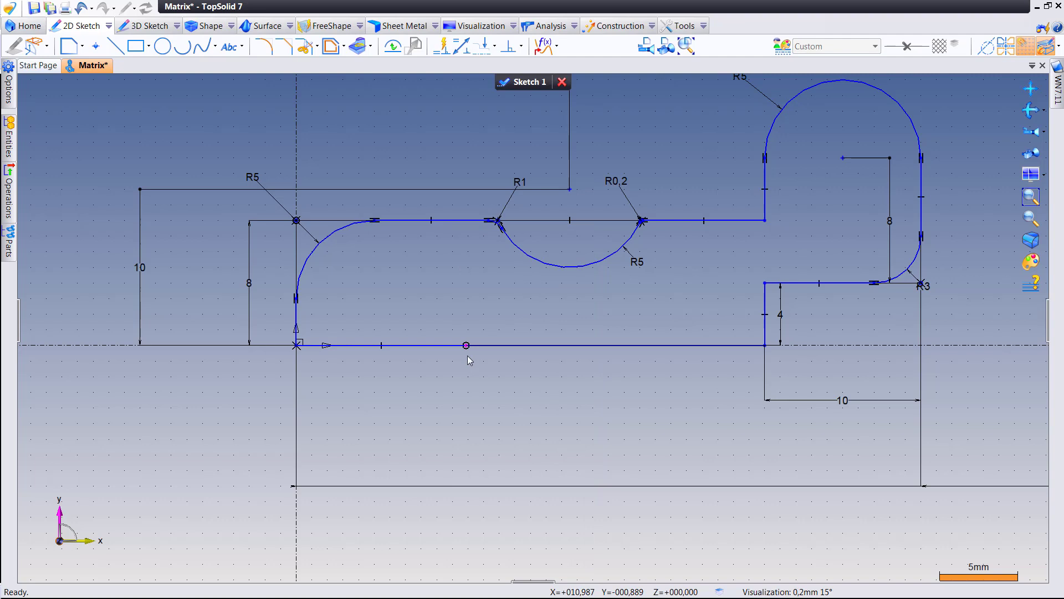
pyautogui.rightClick(496, 351)
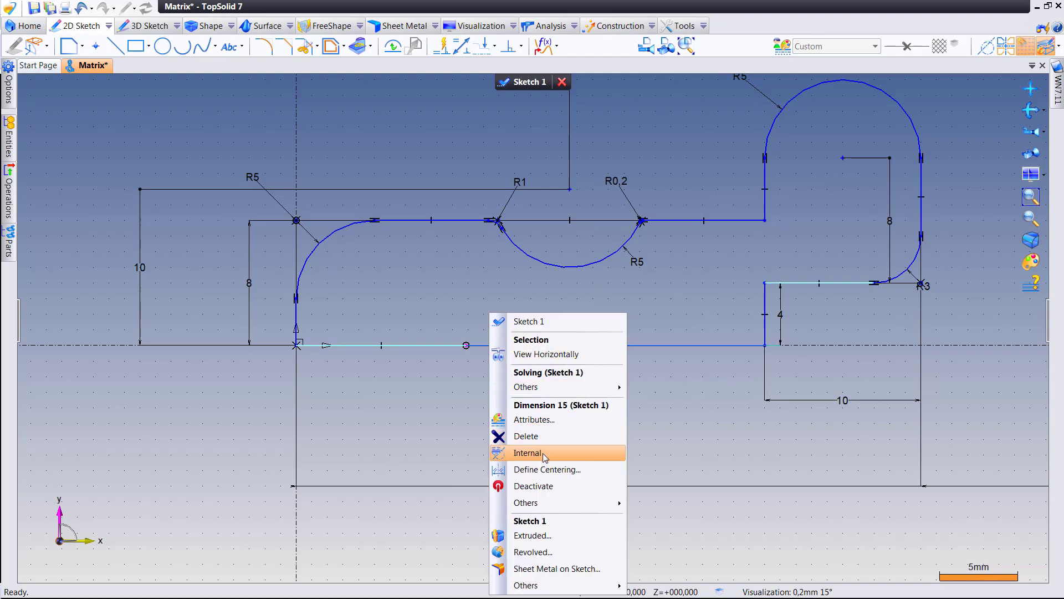
pyautogui.click(454, 439)
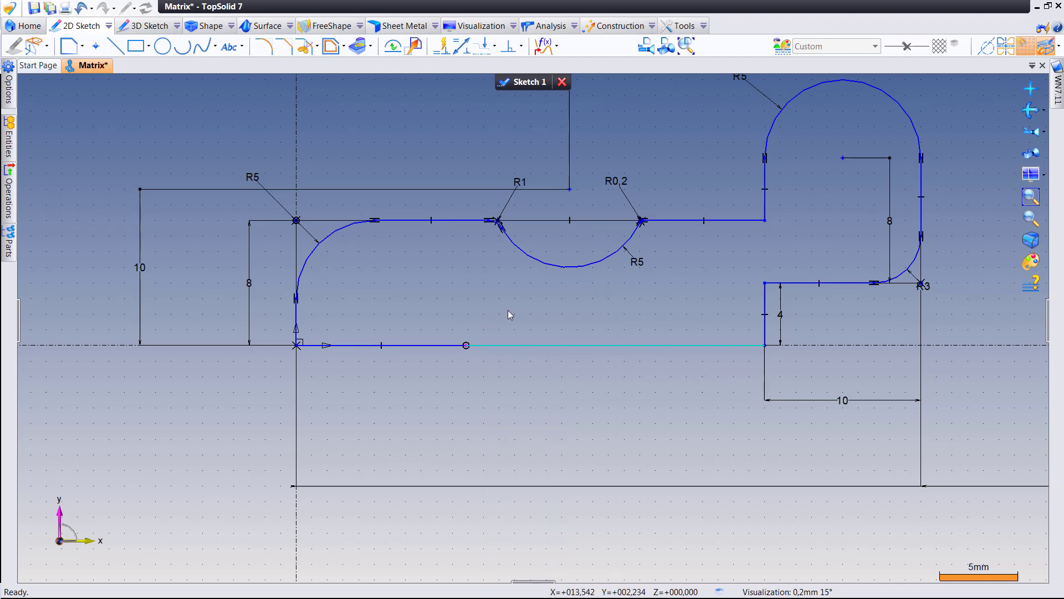
# Step: Add more division points to the bottom line and remove the extra segments
pyautogui.rightClick(507, 345)
pyautogui.click(544, 388)
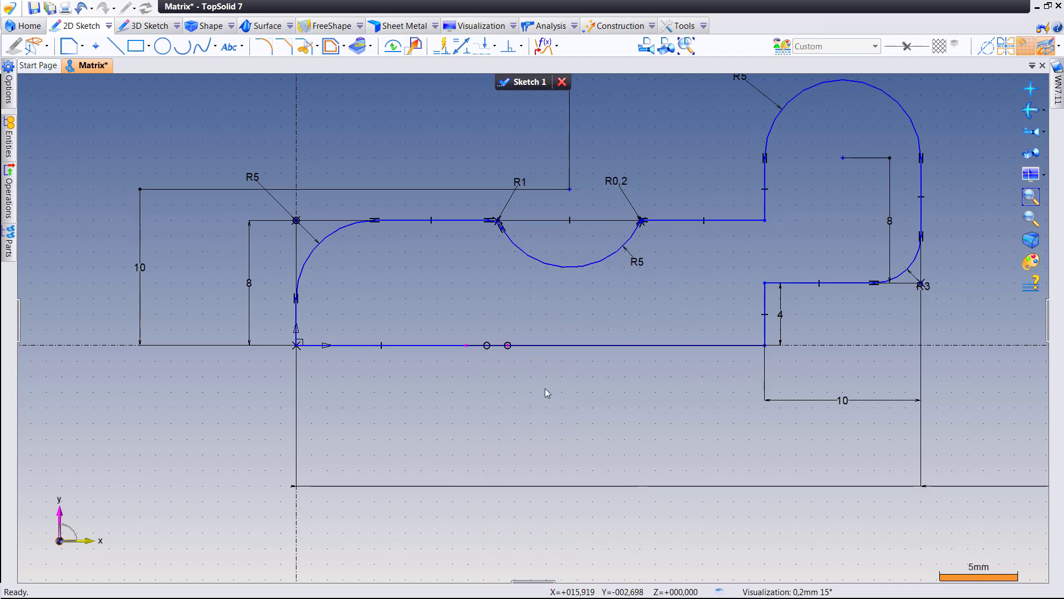
pyautogui.rightClick(557, 344)
pyautogui.click(580, 406)
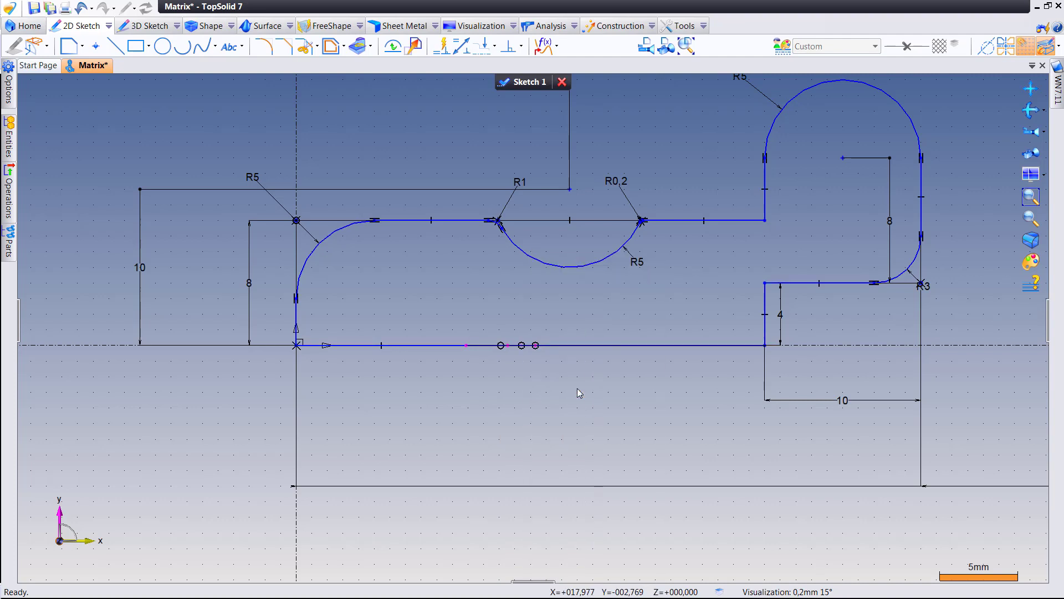
pyautogui.rightClick(590, 347)
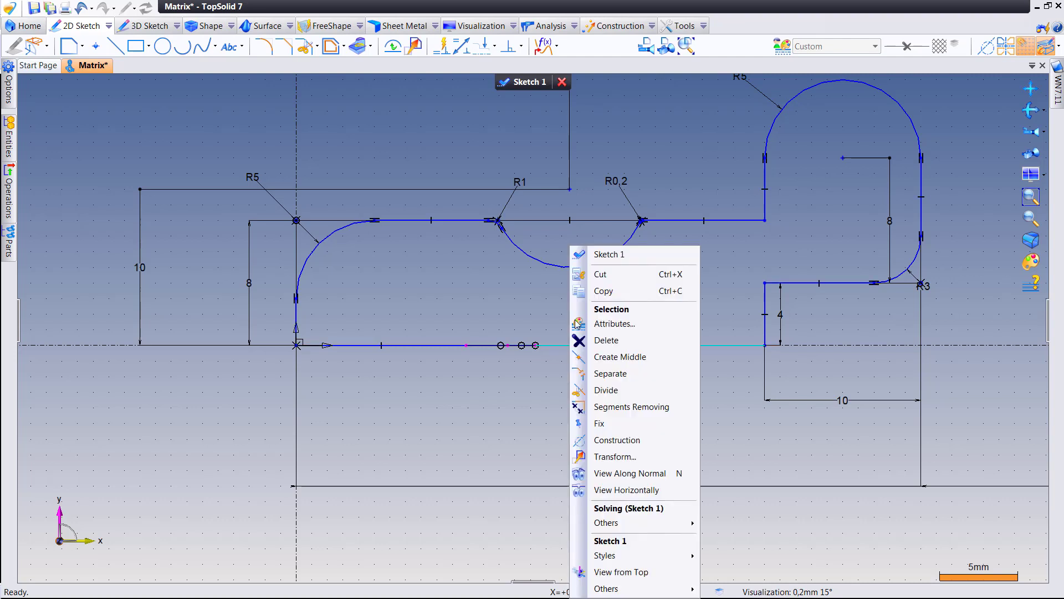
pyautogui.click(612, 389)
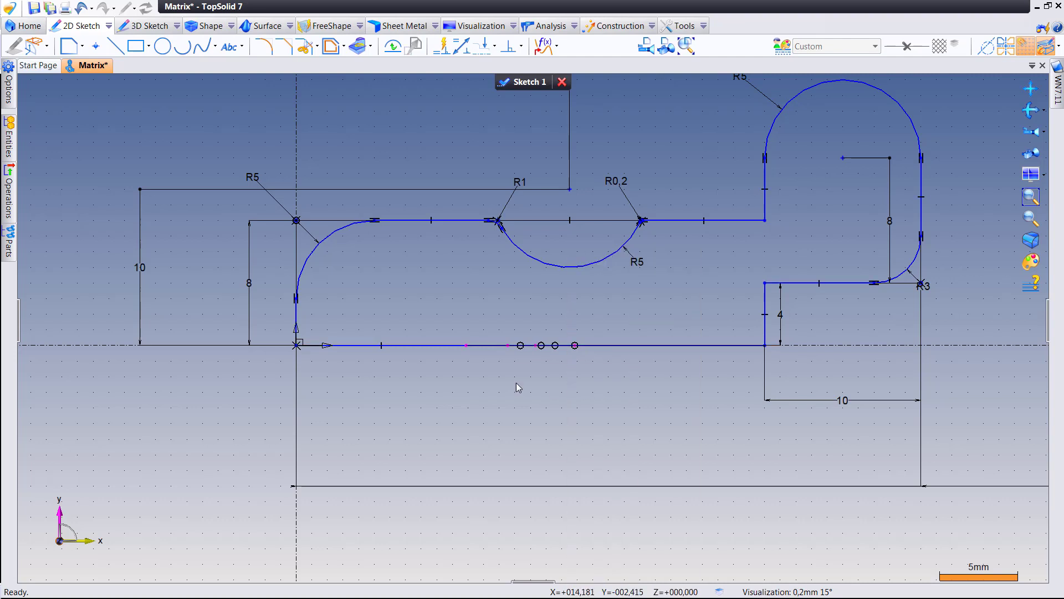
pyautogui.rightClick(426, 373)
# Step: Dimension the left bottom segment and the small segment at 5 mm each
pyautogui.click(458, 448)
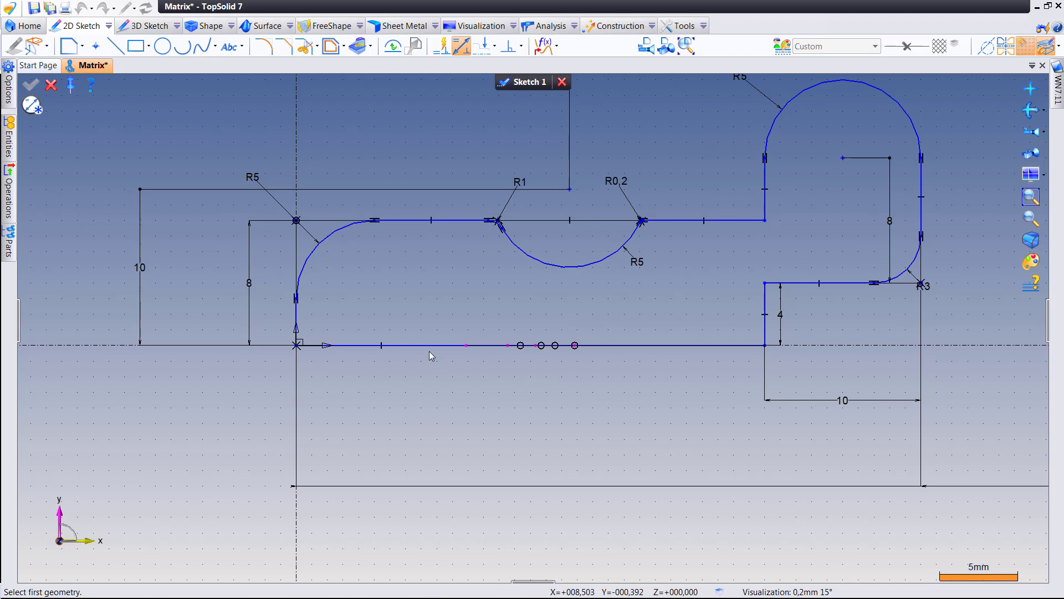
pyautogui.click(430, 346)
pyautogui.click(431, 386)
pyautogui.write('5')
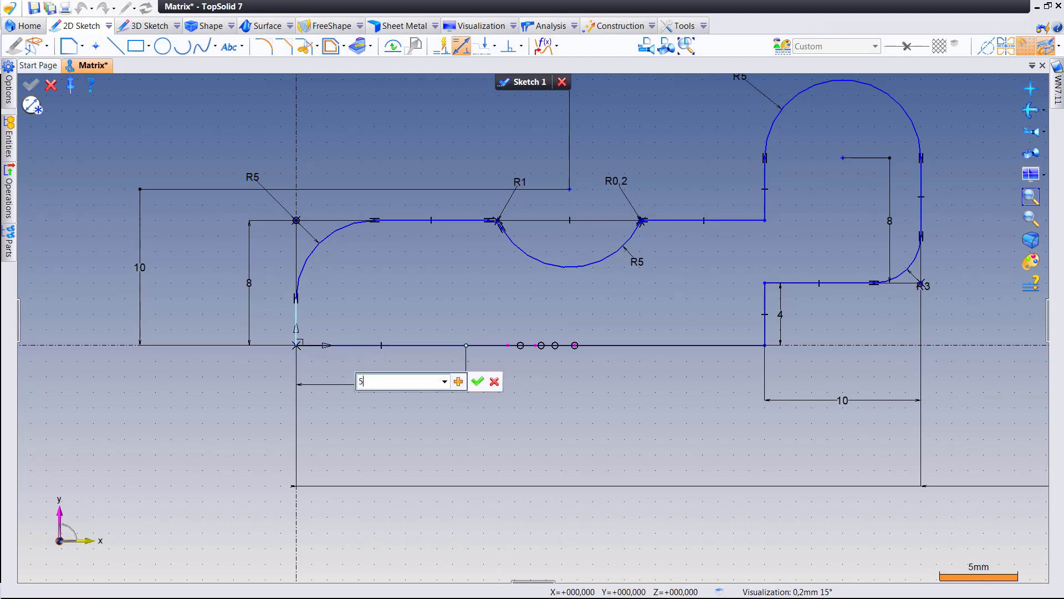
pyautogui.press('Return')
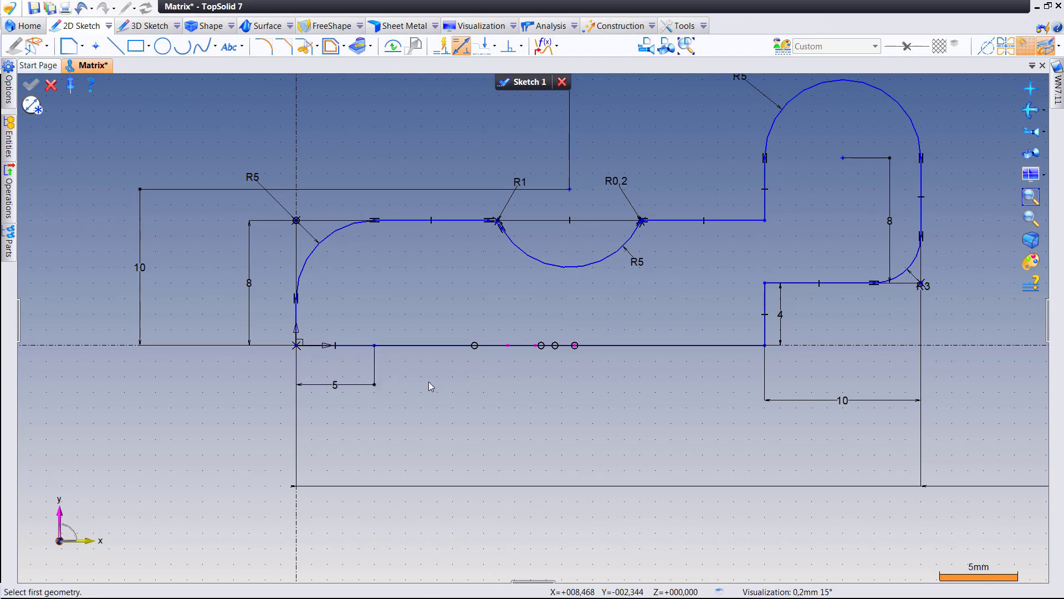
pyautogui.click(520, 347)
pyautogui.click(520, 387)
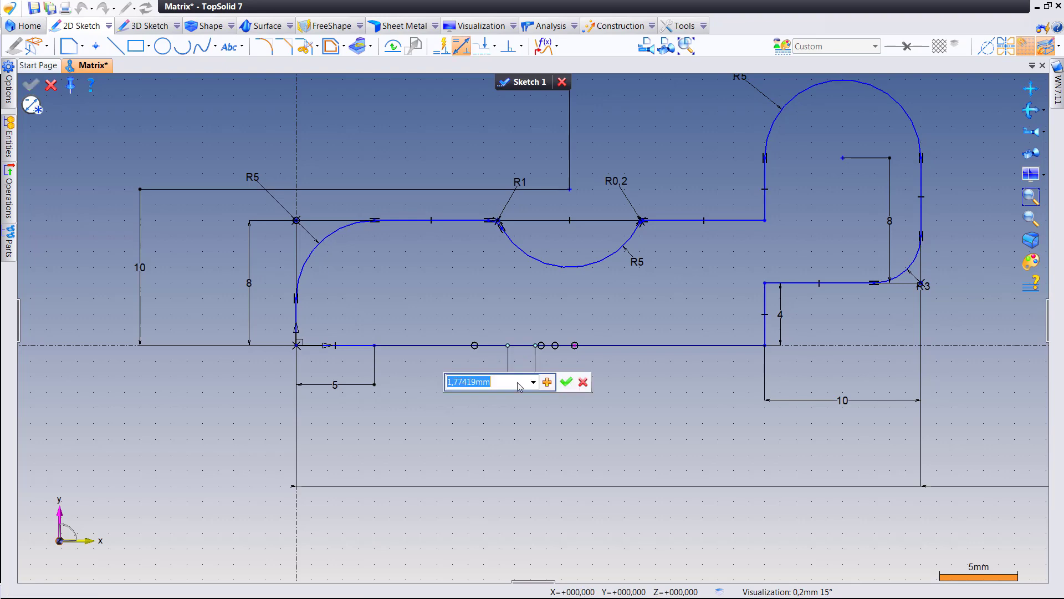
pyautogui.write('5')
pyautogui.press('Return')
# Step: Dimension the gap segment at 5 mm and the segment further left at 10 mm
pyautogui.scroll(3, 560, 357)
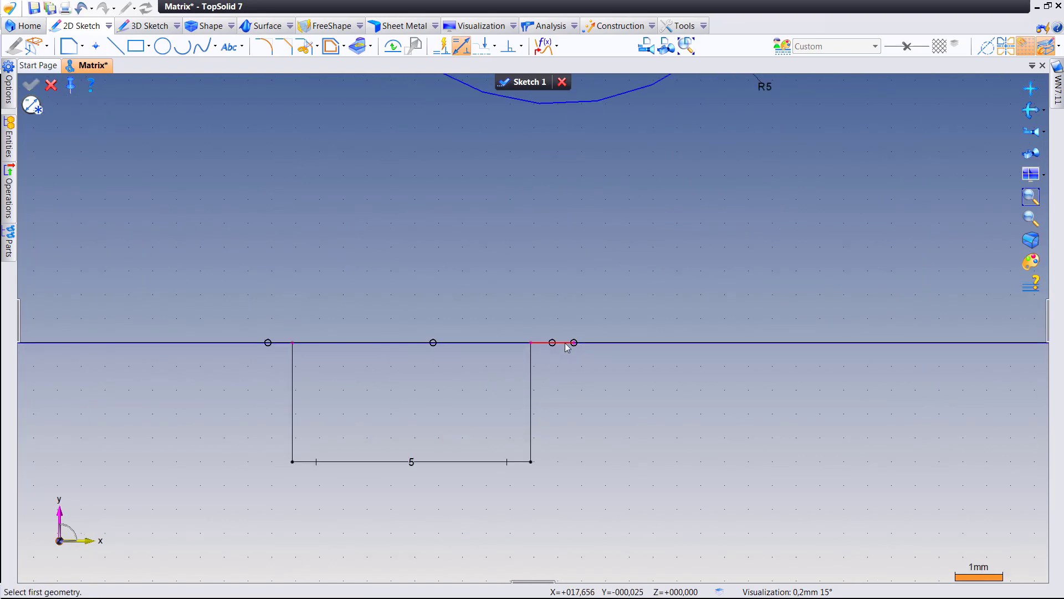
pyautogui.click(565, 345)
pyautogui.click(573, 391)
pyautogui.write('5')
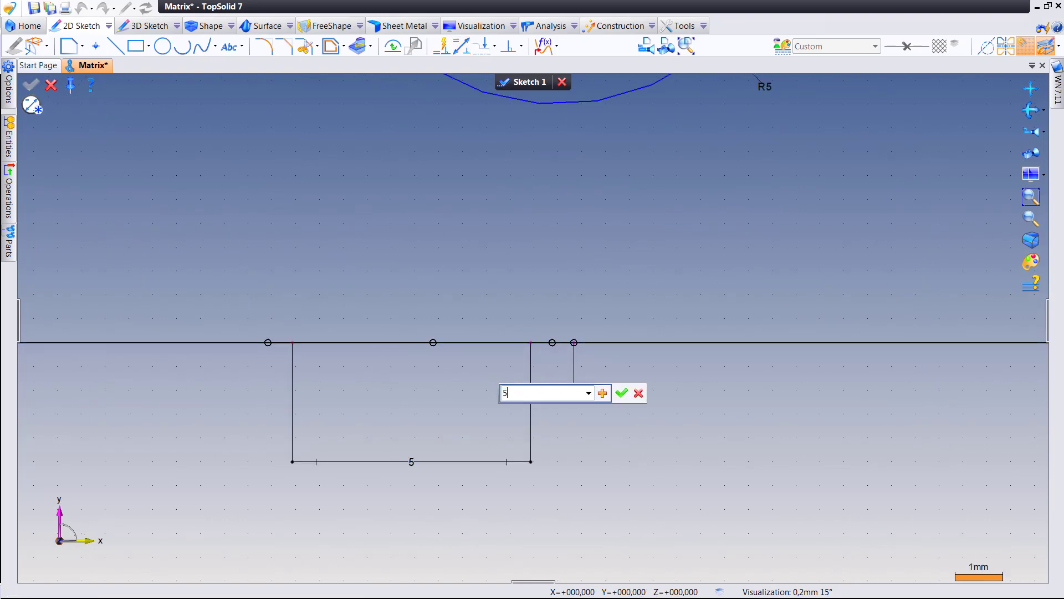
pyautogui.press('Return')
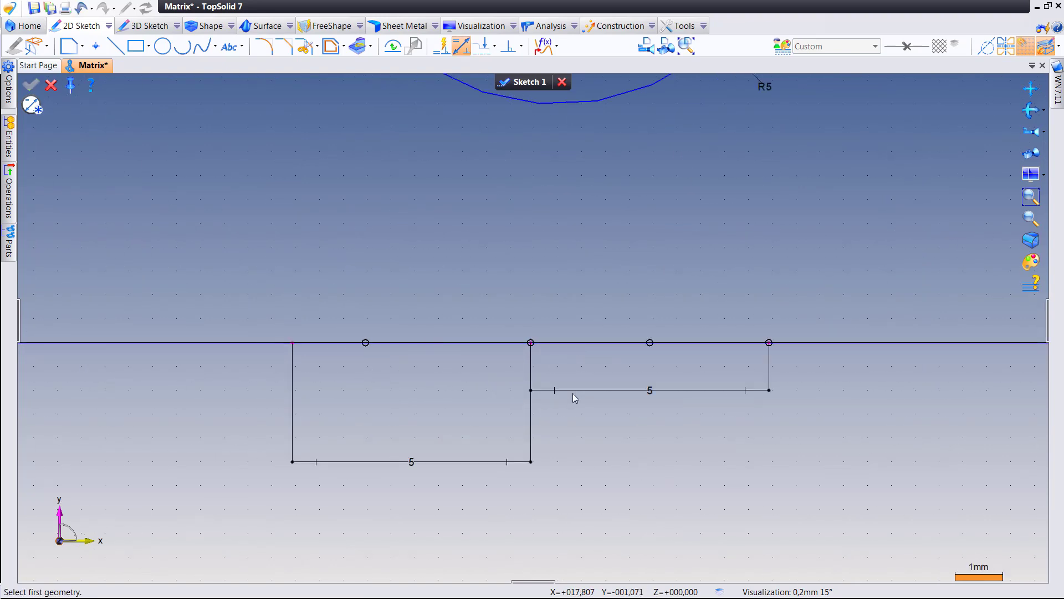
pyautogui.click(251, 343)
pyautogui.click(254, 377)
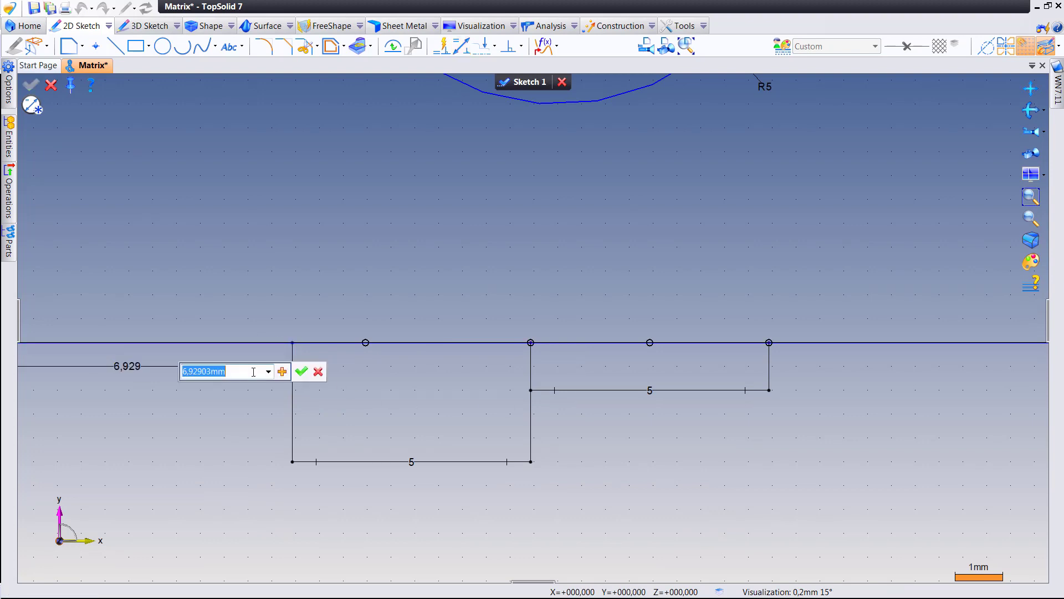
pyautogui.write('10')
pyautogui.press('Return')
# Step: Validate Sketch 1 to finish editing it
pyautogui.scroll(-5, 385, 324)
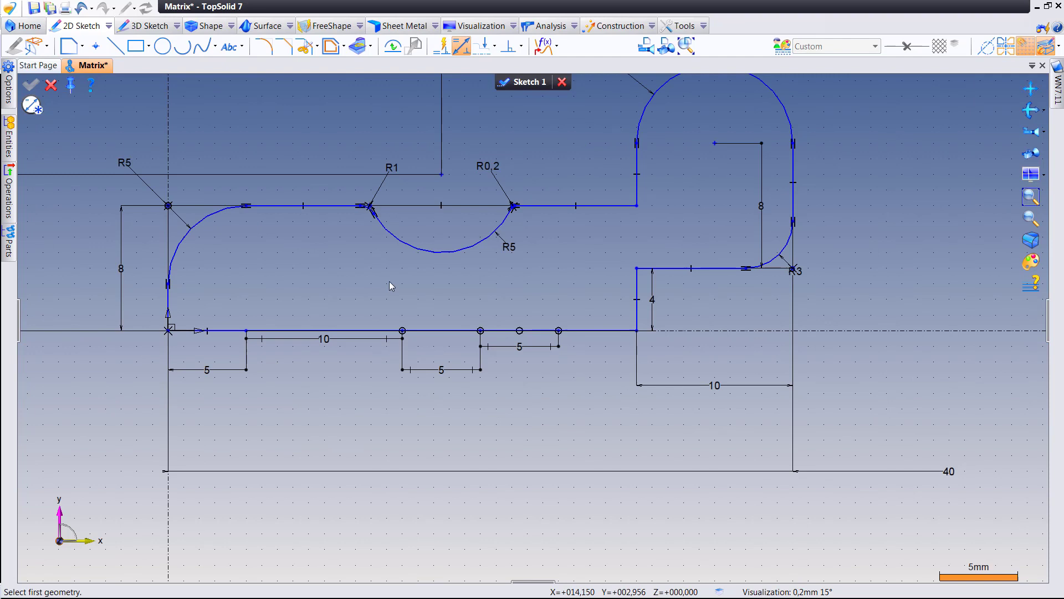
pyautogui.click(512, 84)
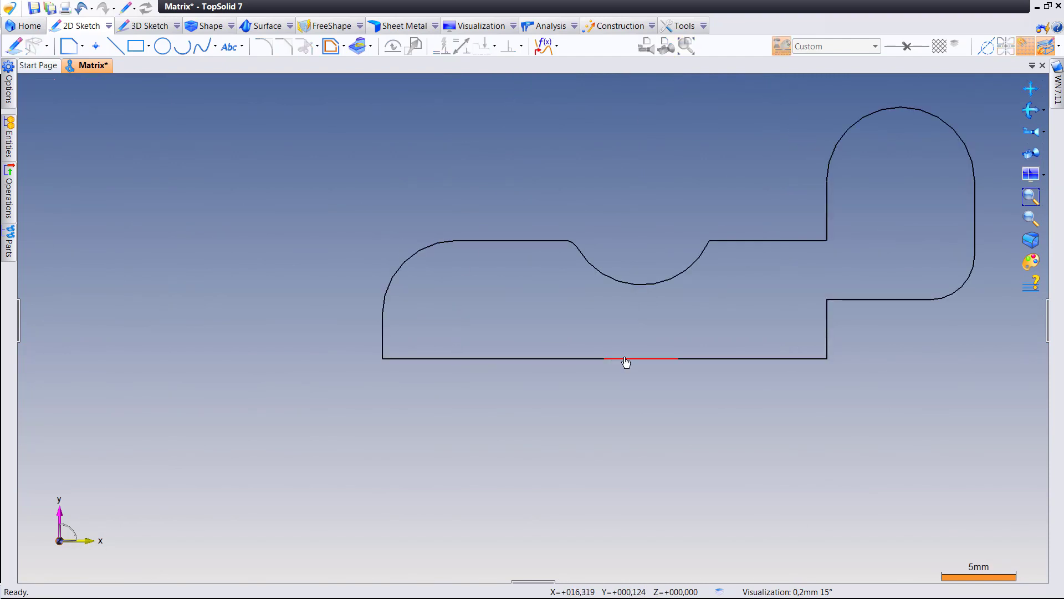
pyautogui.click(267, 25)
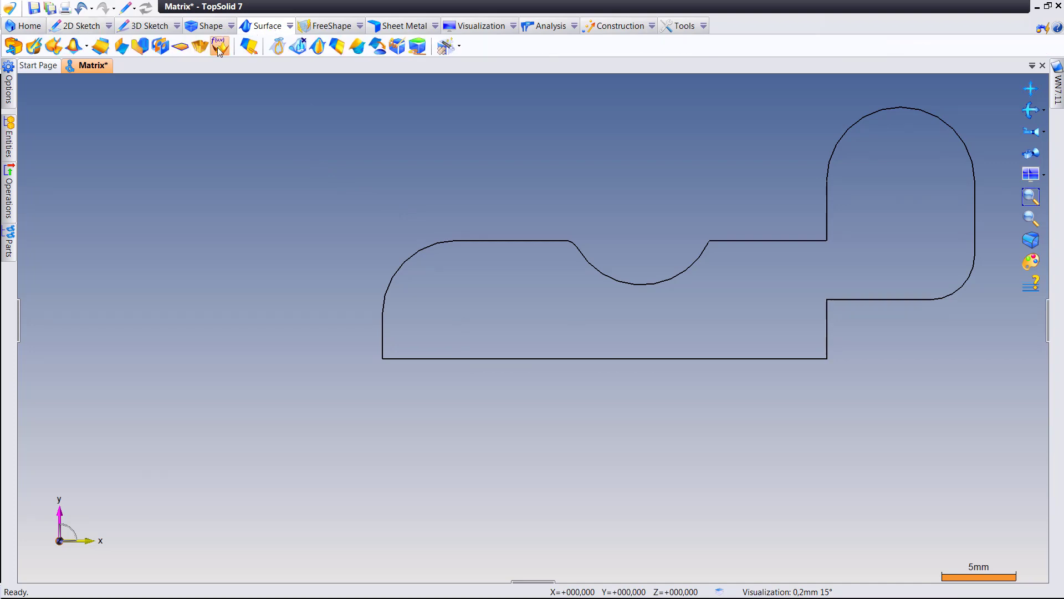
# Step: Start a Matrix surface from the profile with a 20 mm sweep distance
pyautogui.click(201, 47)
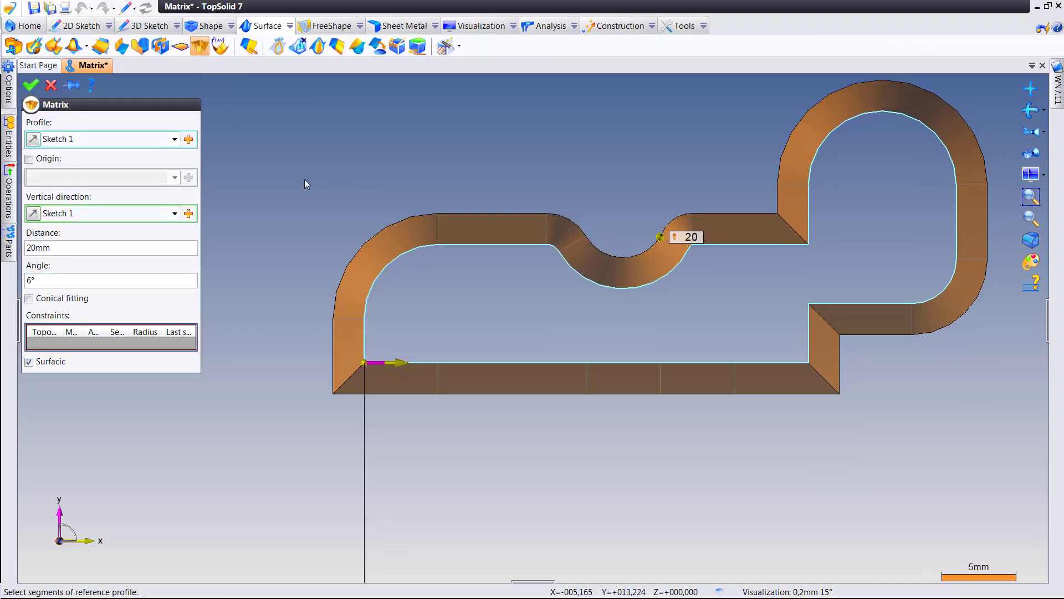
pyautogui.moveTo(656, 333); pyautogui.dragTo(606, 292, button='middle')
pyautogui.moveTo(589, 219)
pyautogui.mouseDown()
pyautogui.moveTo(651, 254)
pyautogui.moveTo(604, 211)
pyautogui.moveTo(660, 286)
pyautogui.moveTo(786, 397)
pyautogui.mouseUp()
pyautogui.click(771, 358)
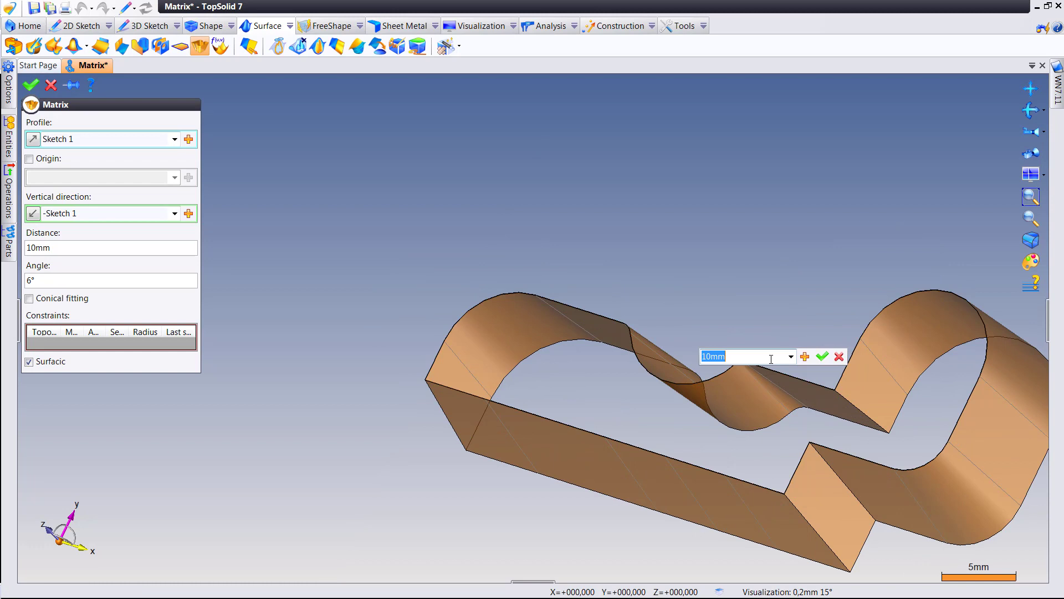
pyautogui.write('20')
pyautogui.press('Return')
# Step: Set the Matrix default draft angle to 6° with Conical fitting left off
pyautogui.moveTo(748, 365); pyautogui.dragTo(615, 227, button='middle')
pyautogui.click(91, 281)
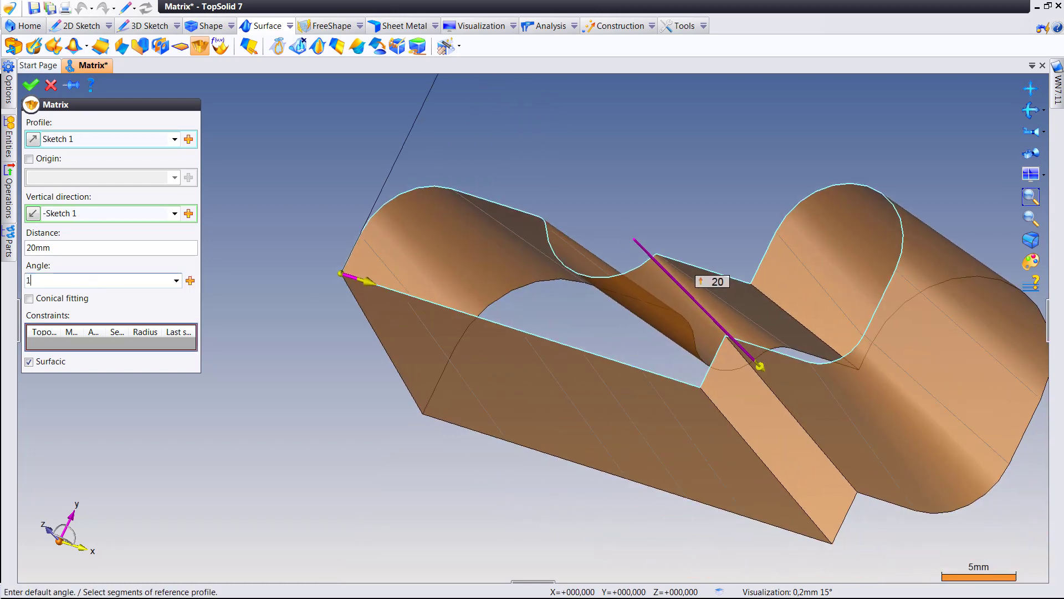
pyautogui.press('Return')
pyautogui.click(93, 280)
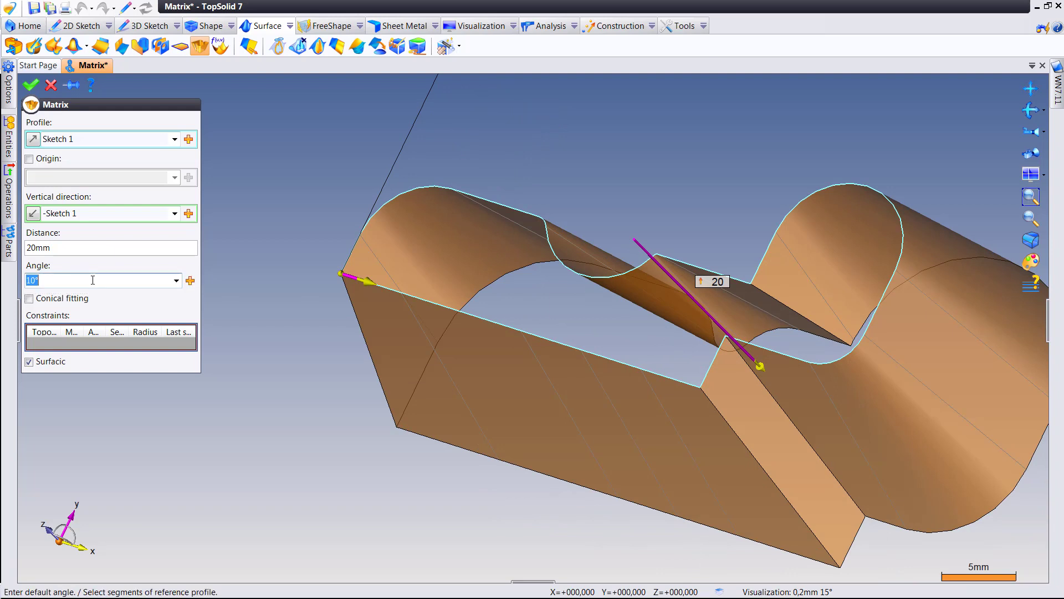
pyautogui.write('6')
pyautogui.press('Return')
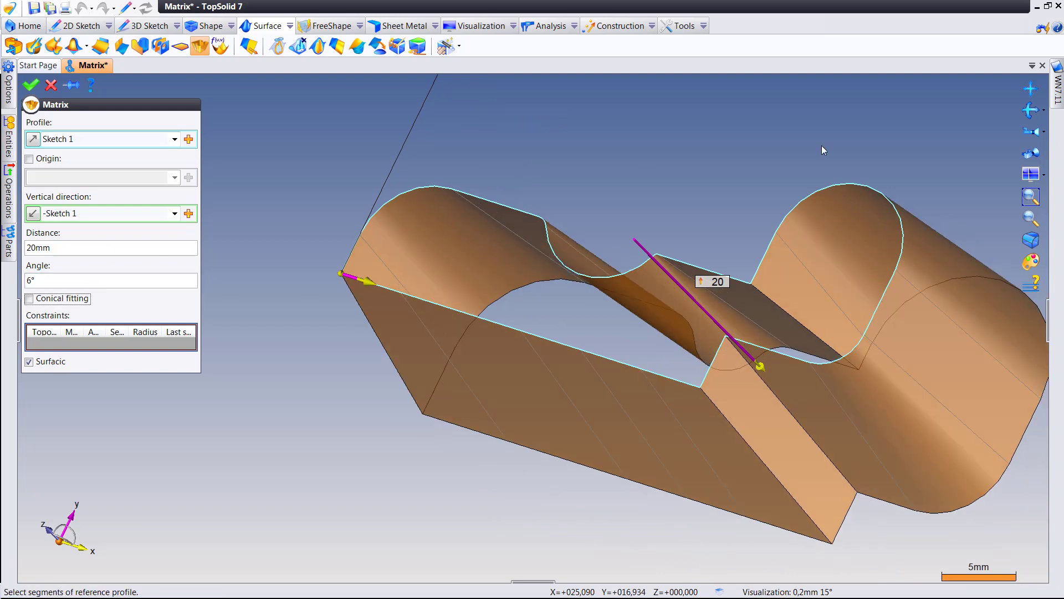
pyautogui.click(1030, 153)
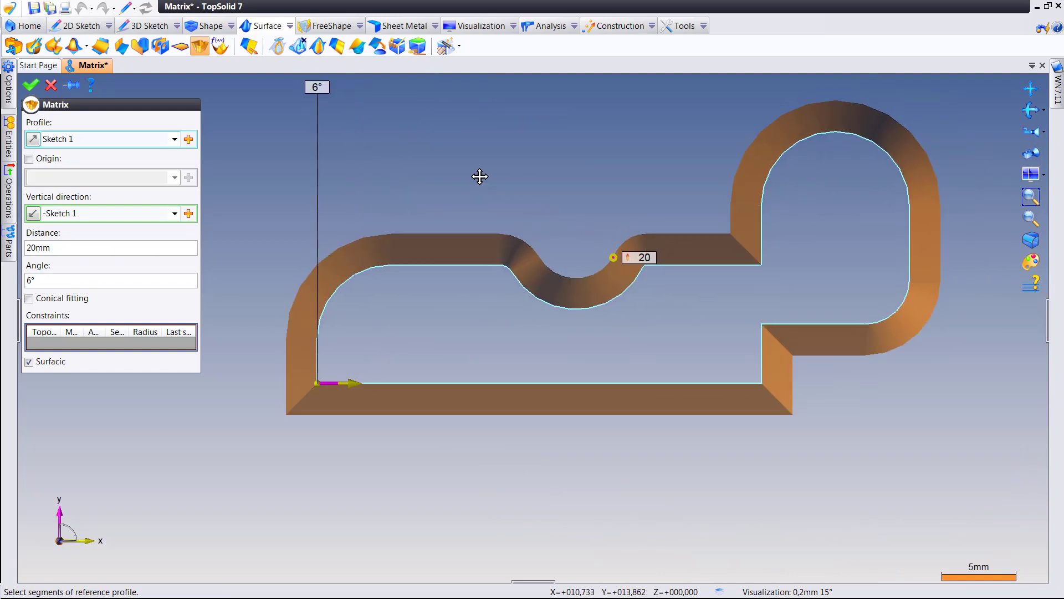
pyautogui.click(29, 299)
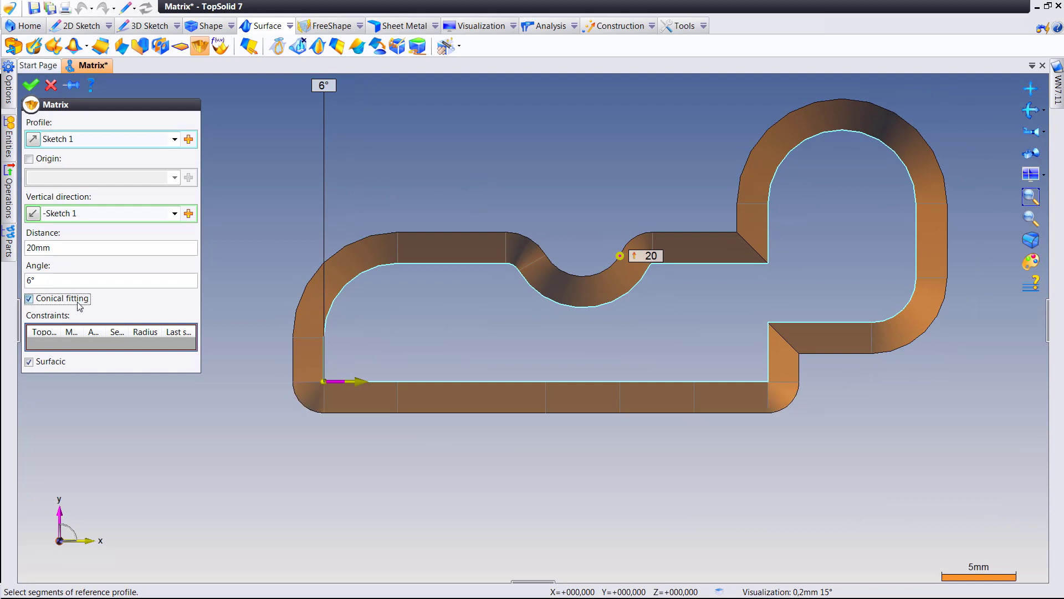
pyautogui.click(78, 303)
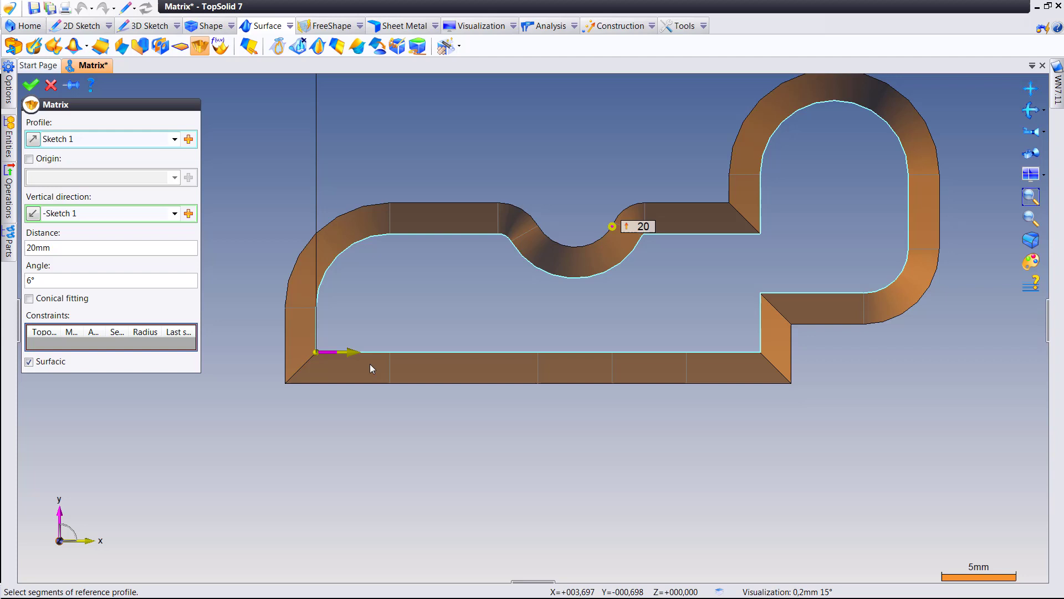
# Step: Add a draft constraint on the first bottom segment with a 4° angle
pyautogui.click(373, 354)
pyautogui.scroll(-2, 381, 415)
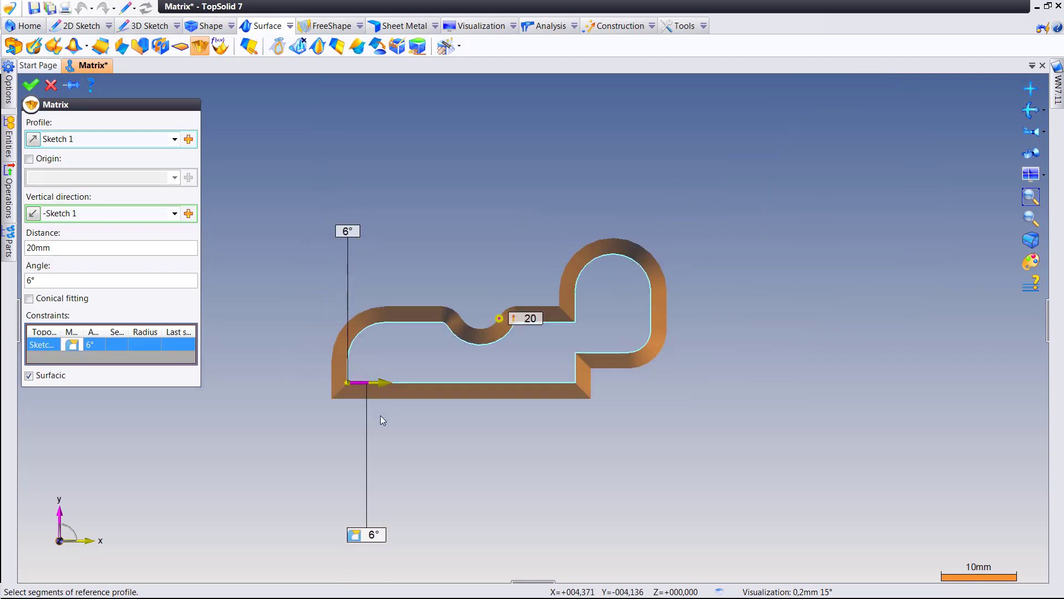
pyautogui.moveTo(368, 522); pyautogui.dragTo(356, 425)
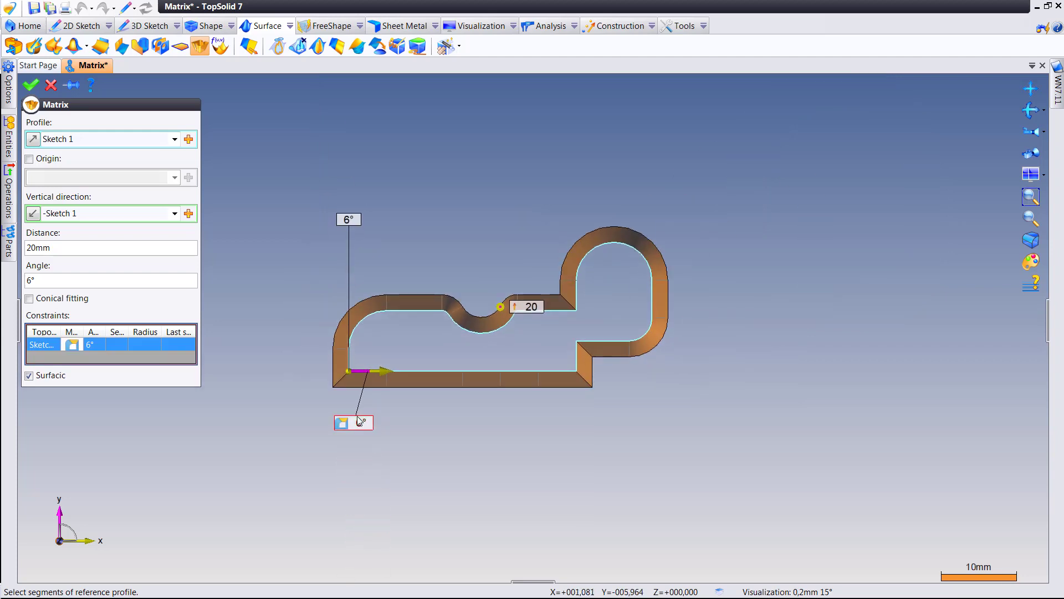
pyautogui.scroll(2, 361, 437)
pyautogui.doubleClick(358, 430)
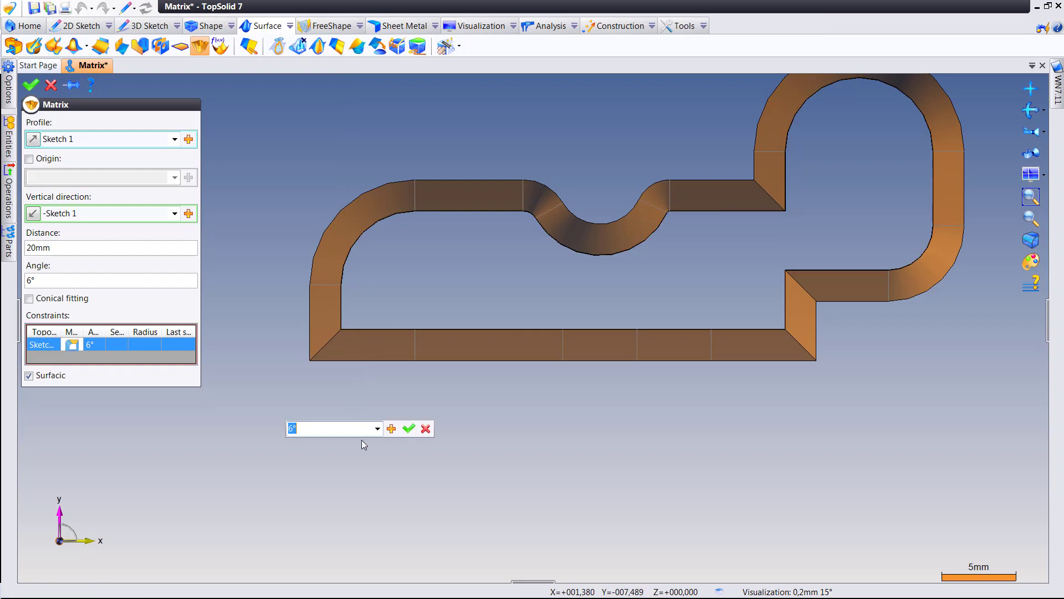
pyautogui.write('4')
pyautogui.press('Return')
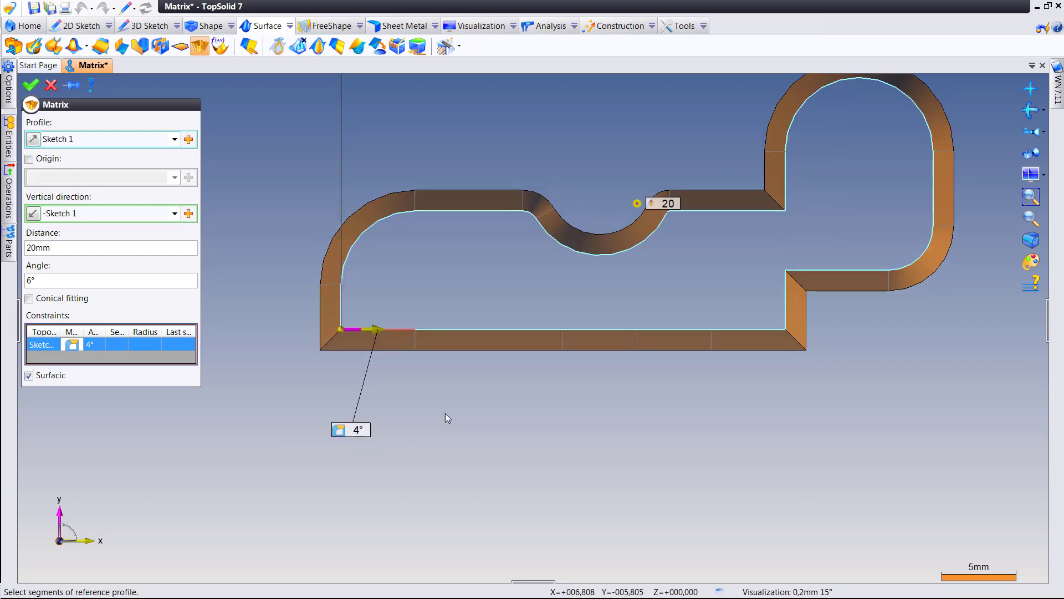
# Step: Add a variable draft on the second bottom segment, 4° at its start and 7° at its end
pyautogui.click(468, 329)
pyautogui.scroll(-1, 494, 377)
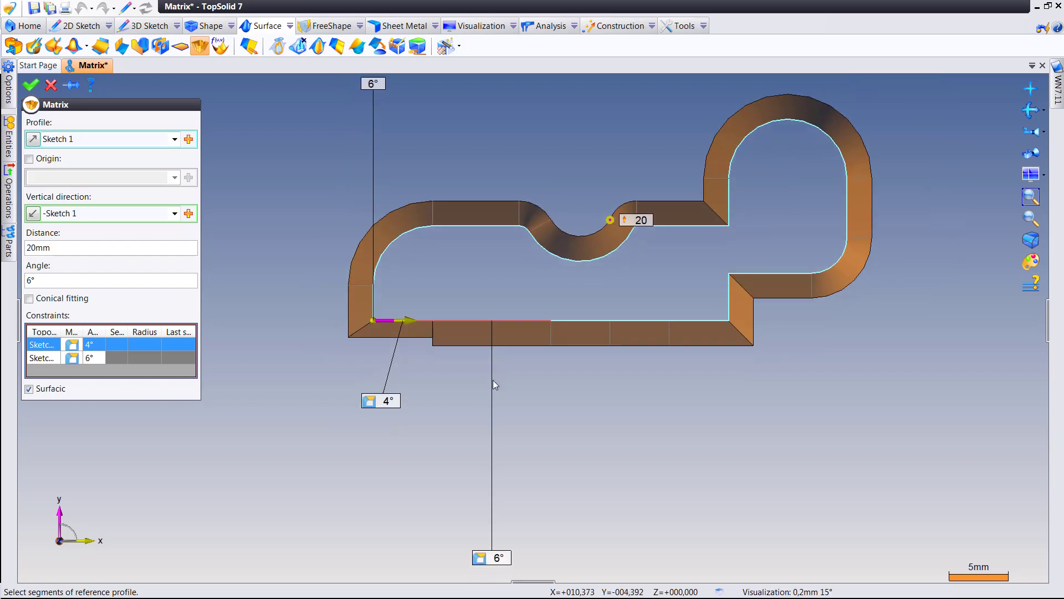
pyautogui.click(480, 558)
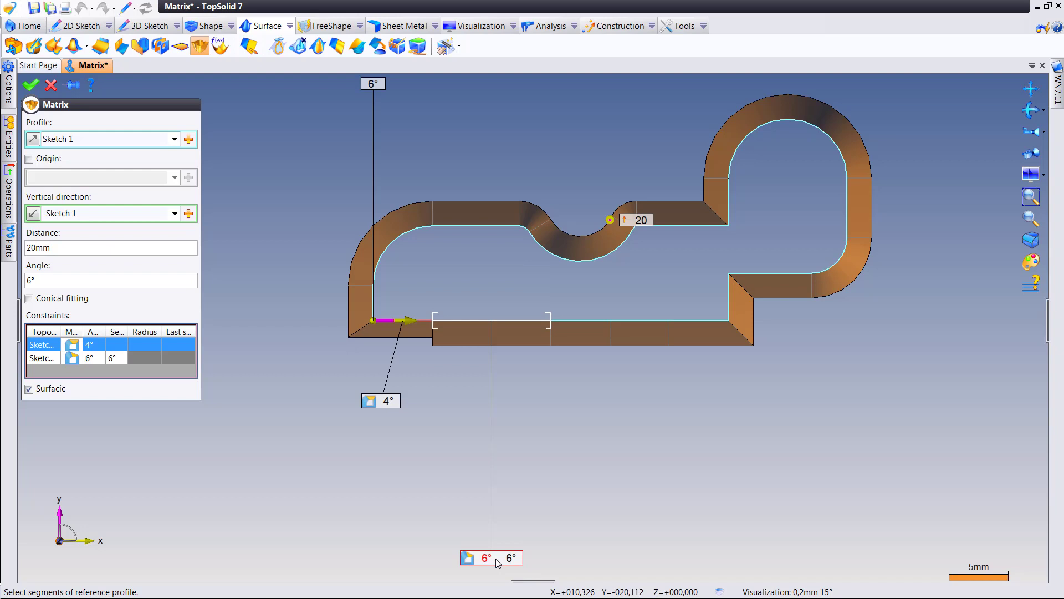
pyautogui.click(481, 559)
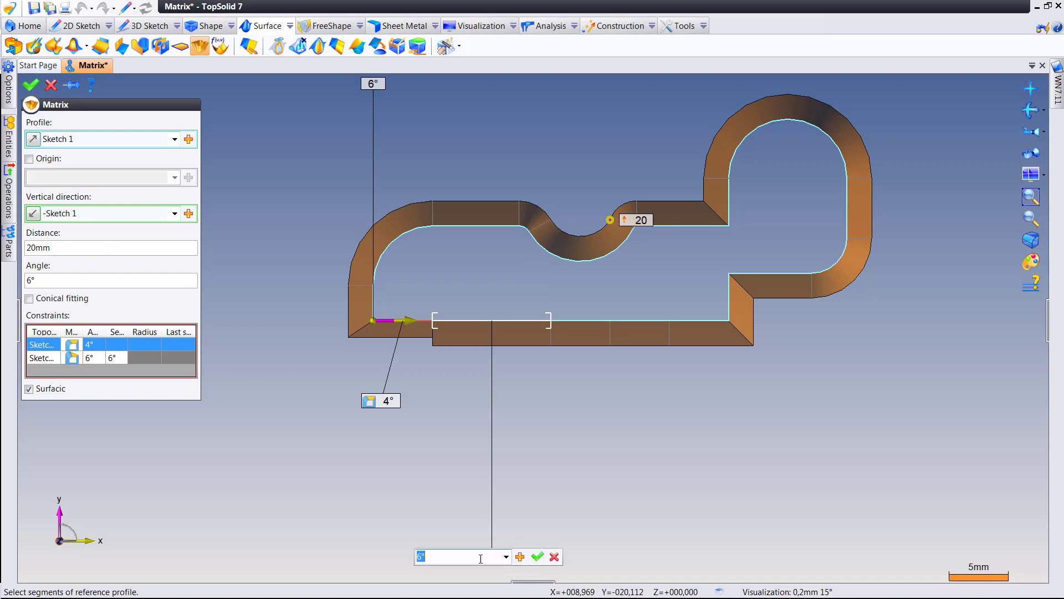
pyautogui.write('4')
pyautogui.press('Return')
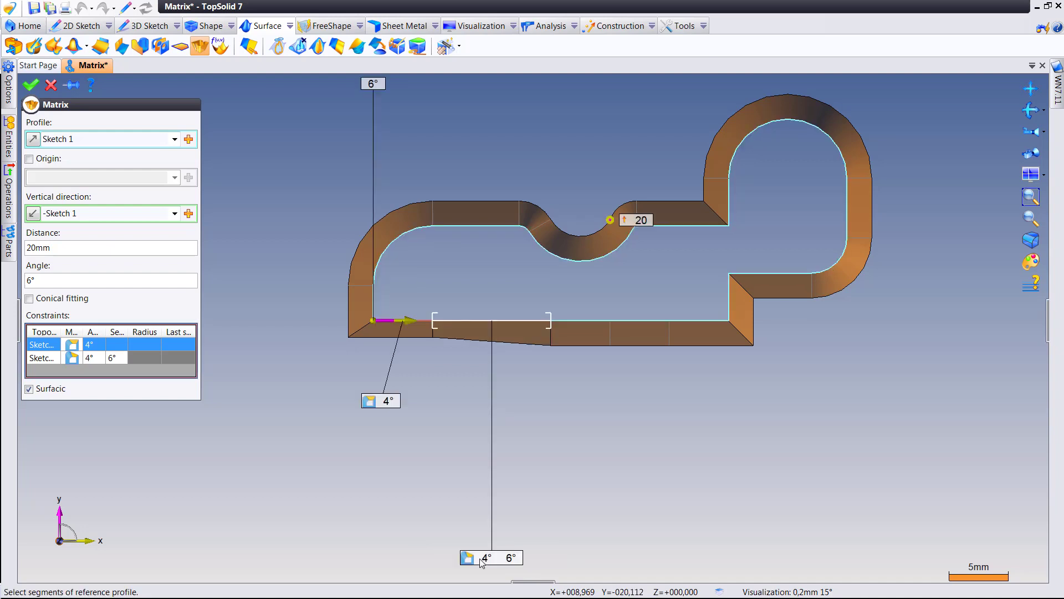
pyautogui.click(508, 558)
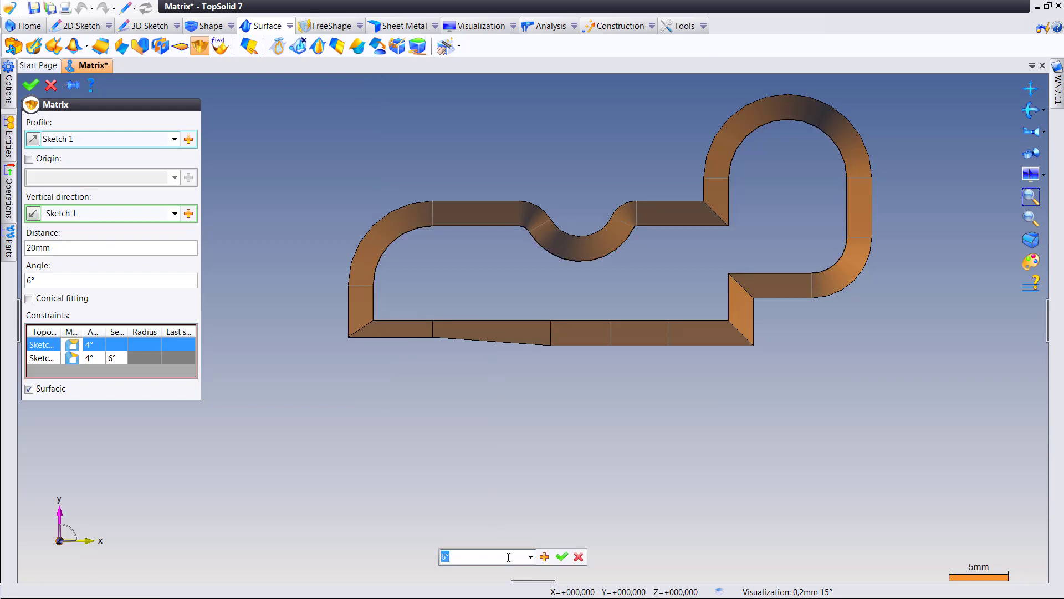
pyautogui.write('7')
pyautogui.press('Return')
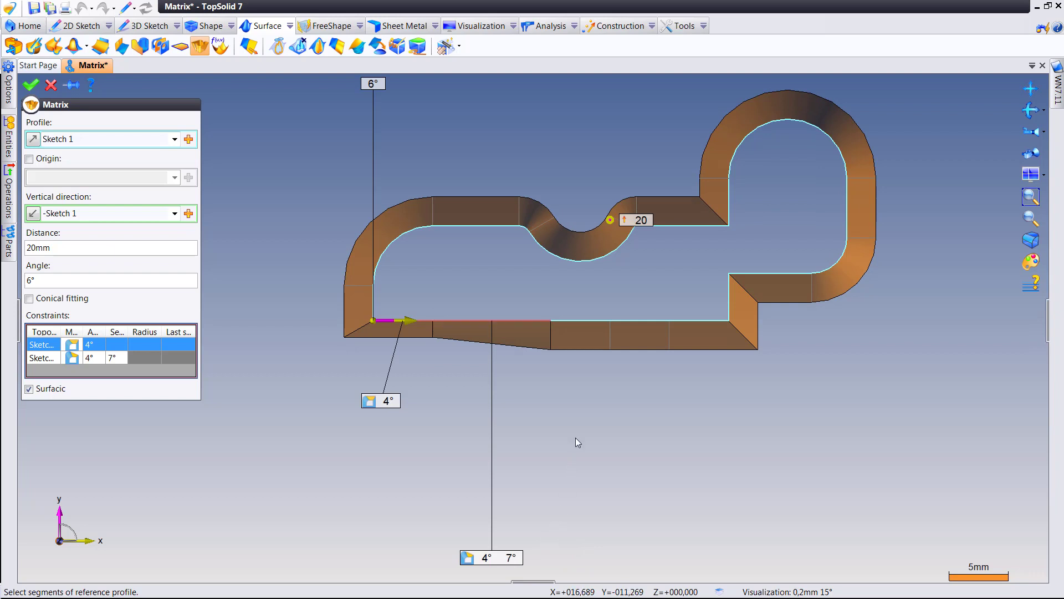
pyautogui.scroll(2, 580, 438)
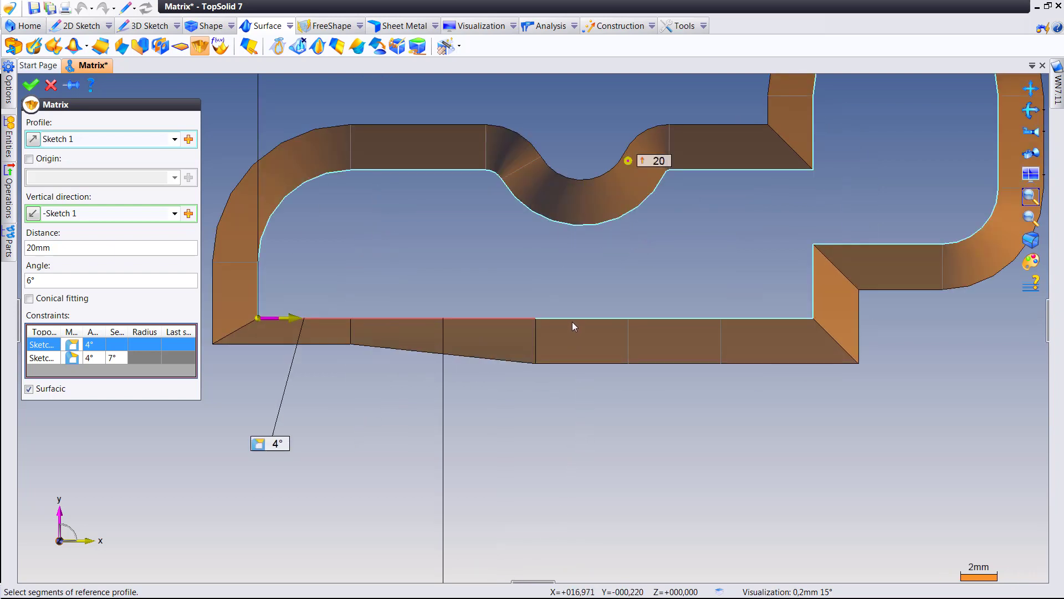
# Step: Give the third bottom segment a constant 7° draft constraint
pyautogui.click(573, 324)
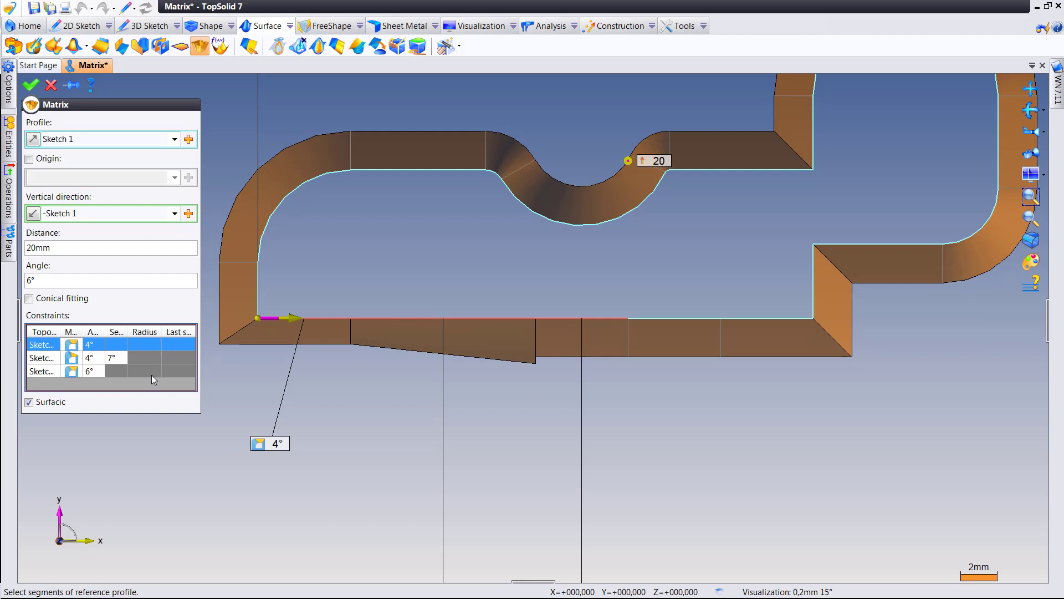
pyautogui.click(95, 374)
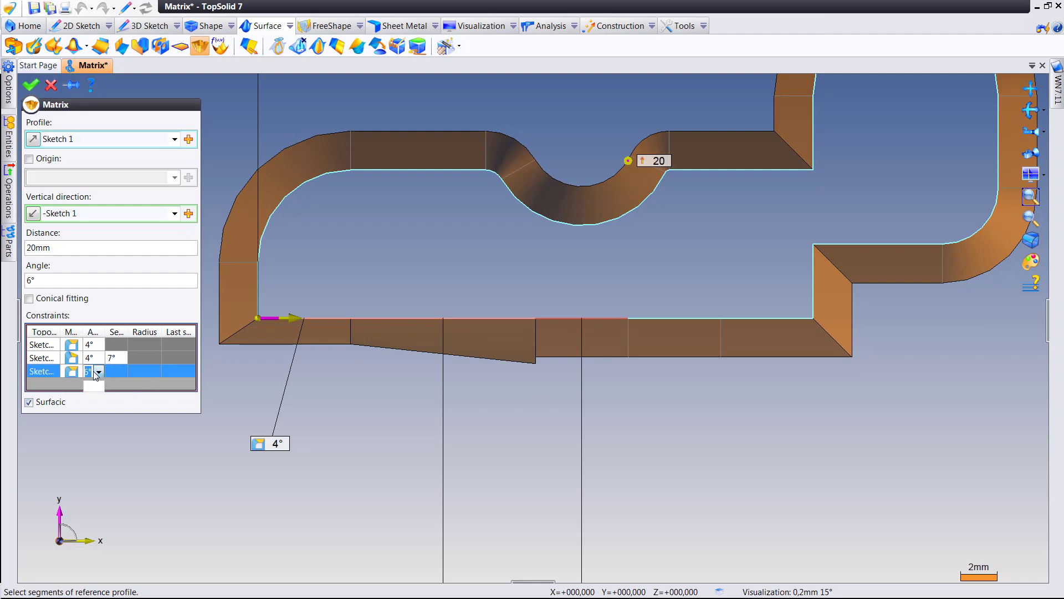
pyautogui.press('Return')
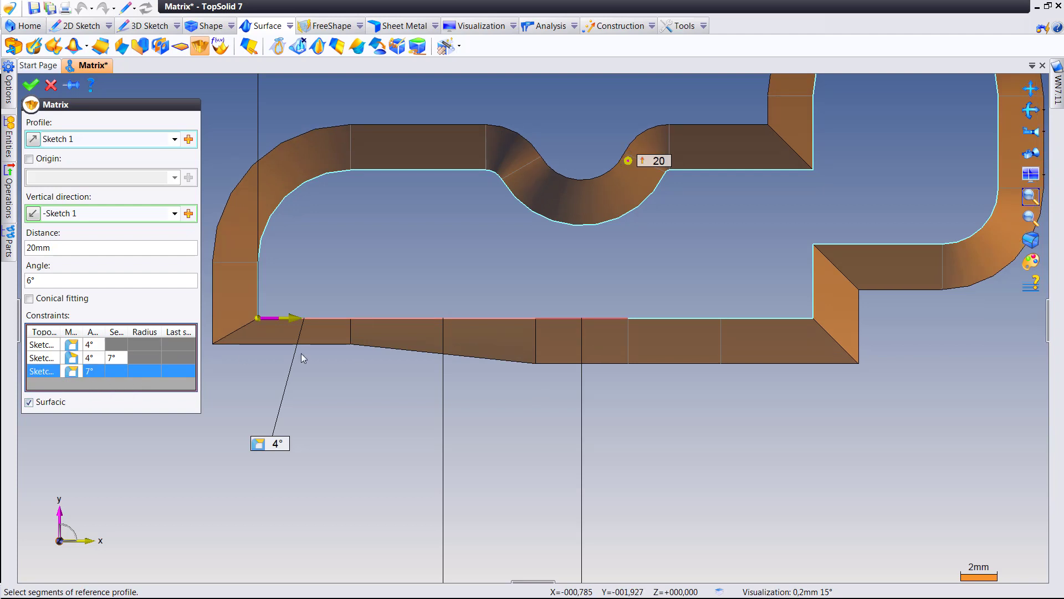
pyautogui.moveTo(600, 288); pyautogui.dragTo(577, 261, button='middle')
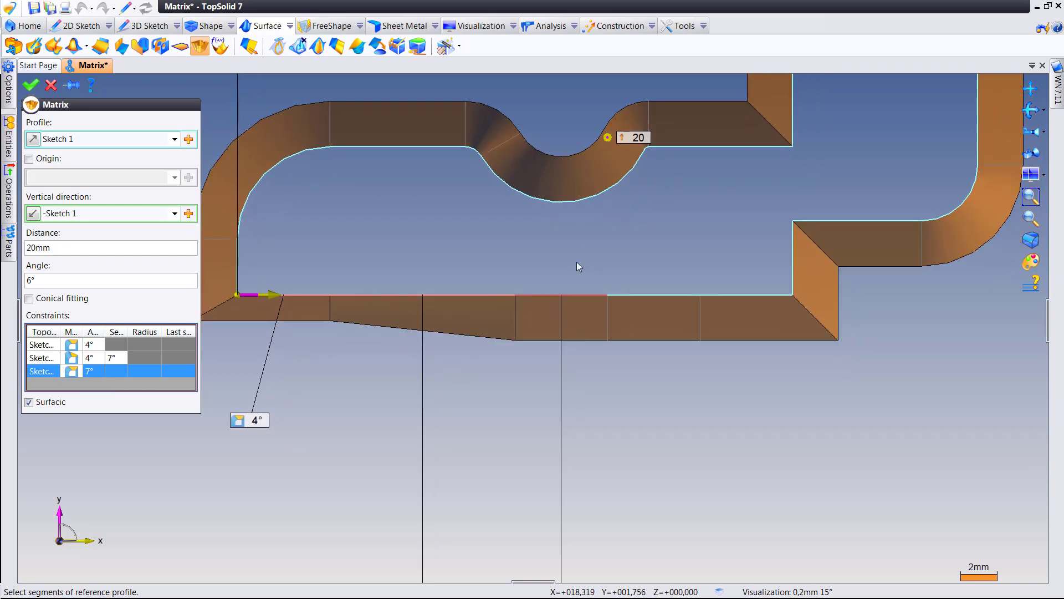
# Step: Constrain the fourth bottom segment with a draft tapering from 7° to 4°
pyautogui.click(632, 295)
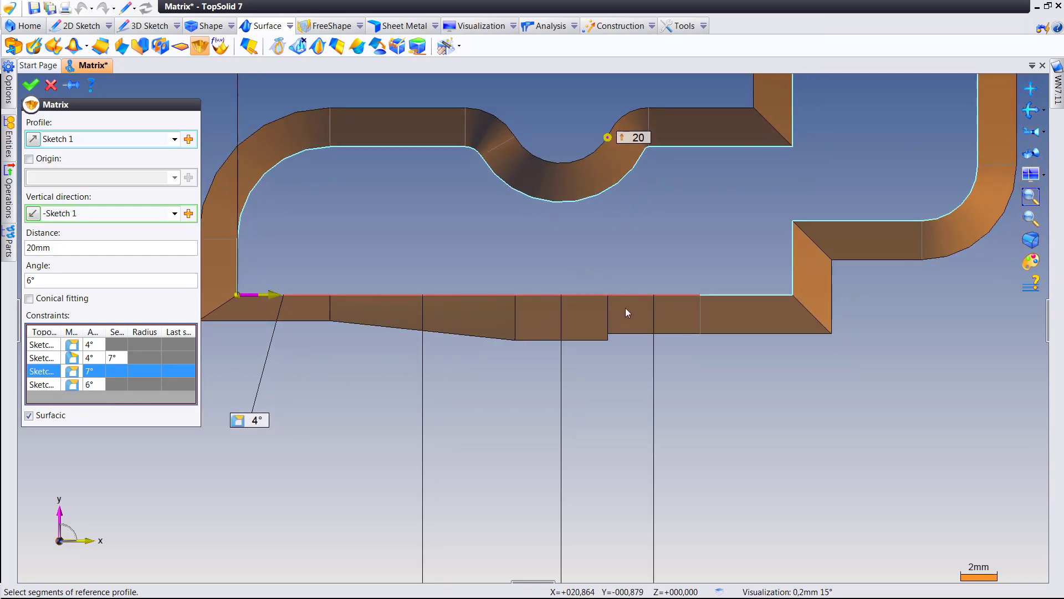
pyautogui.scroll(-3, 652, 311)
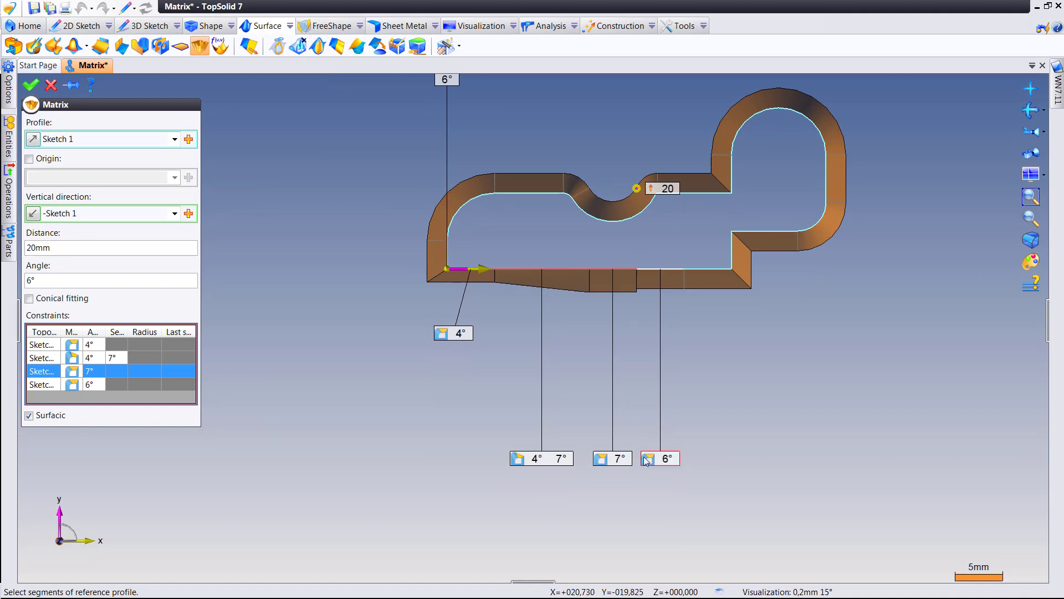
pyautogui.click(648, 459)
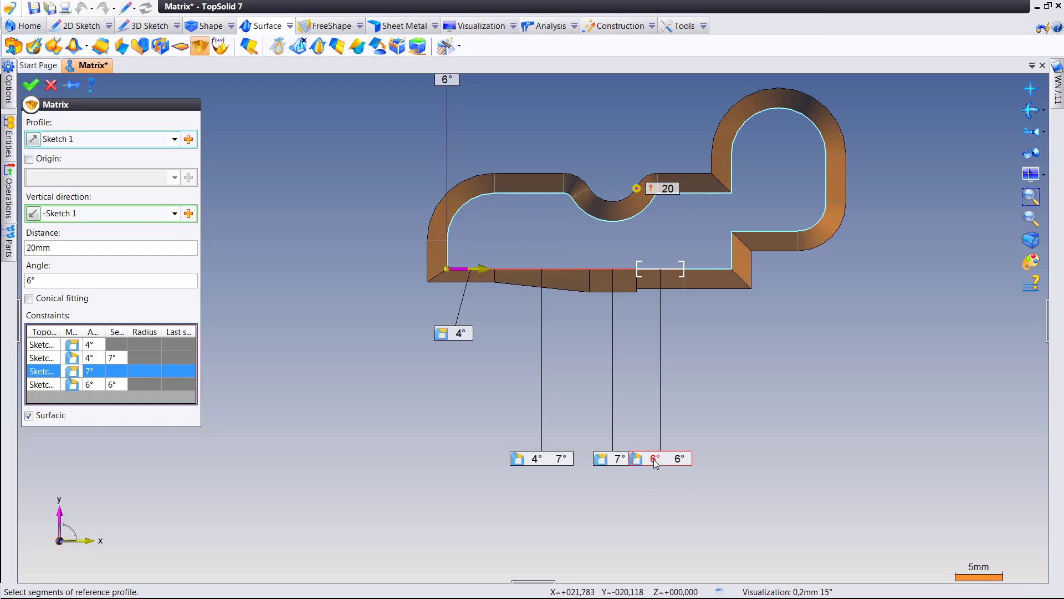
pyautogui.doubleClick(655, 460)
pyautogui.write('7')
pyautogui.press('Return')
pyautogui.doubleClick(683, 458)
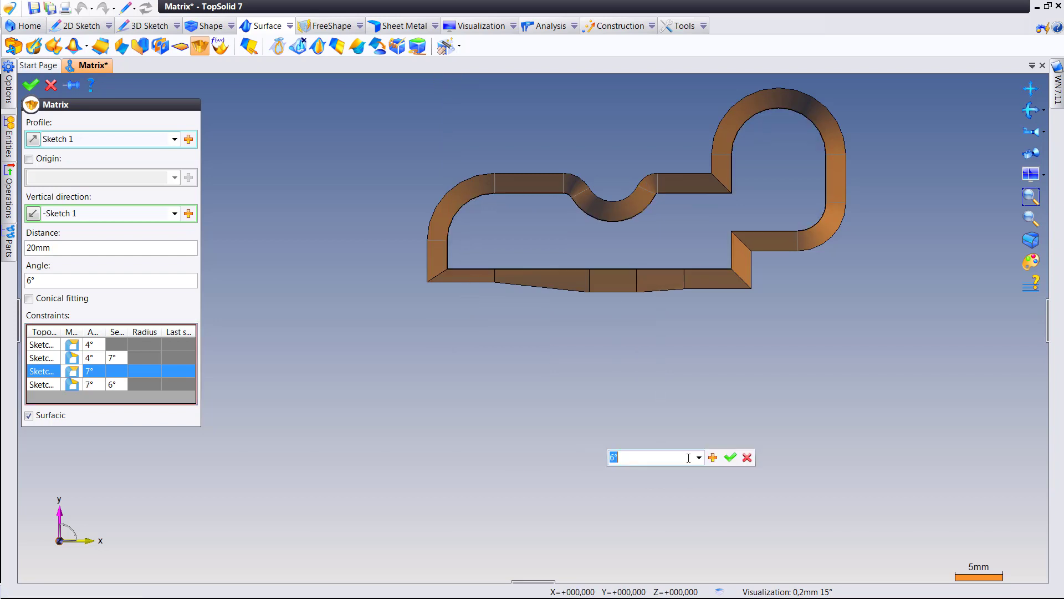
pyautogui.press('Return')
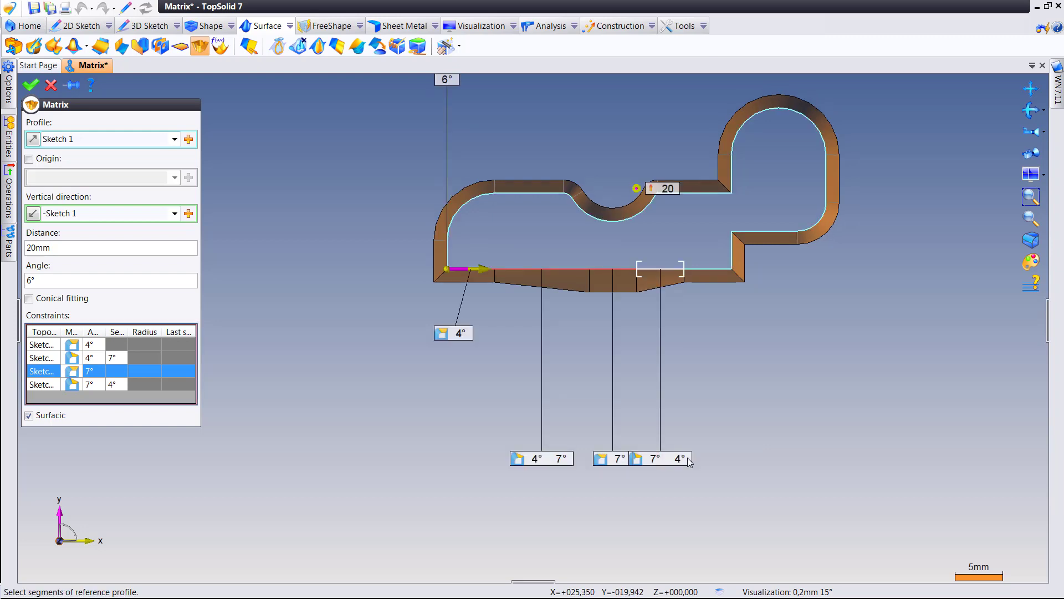
pyautogui.moveTo(720, 357); pyautogui.dragTo(637, 387, button='middle')
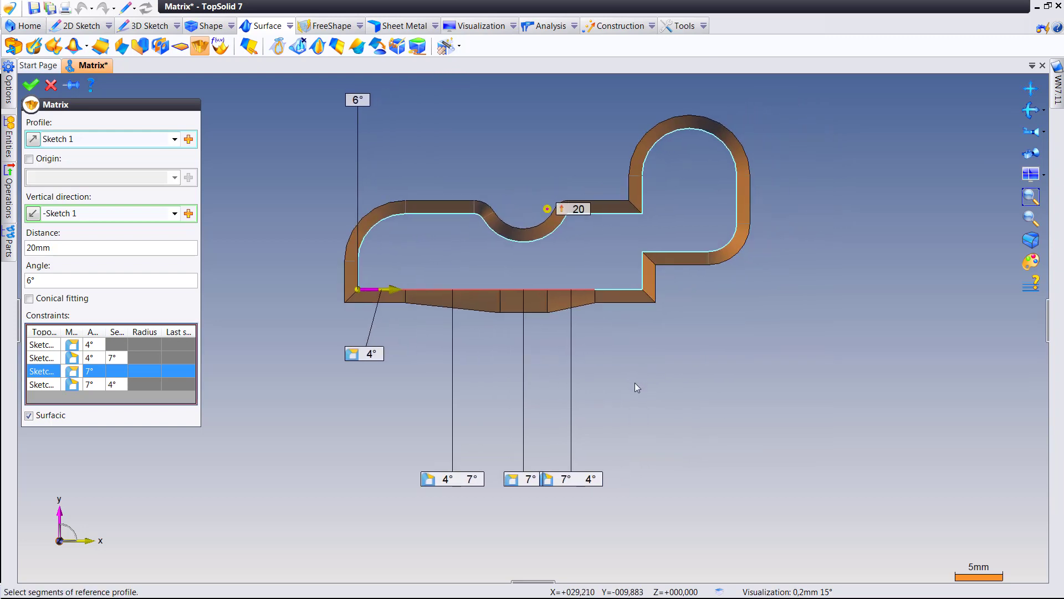
# Step: Add a Conical-type draft constraint at the bottom-right corner vertex
pyautogui.click(643, 292)
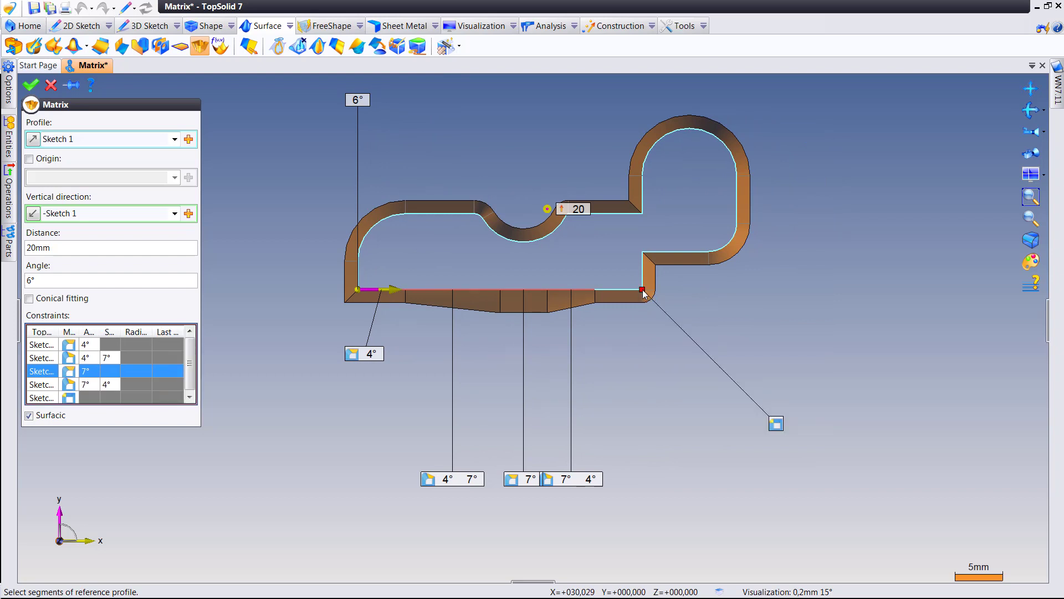
pyautogui.rightClick(777, 424)
pyautogui.click(777, 425)
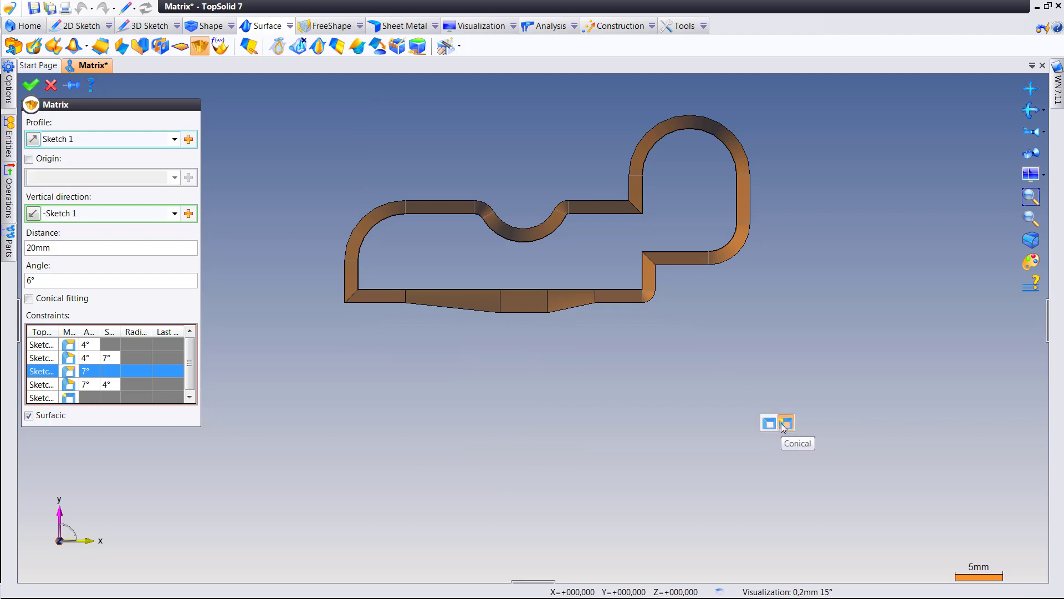
pyautogui.click(784, 426)
pyautogui.scroll(3, 721, 354)
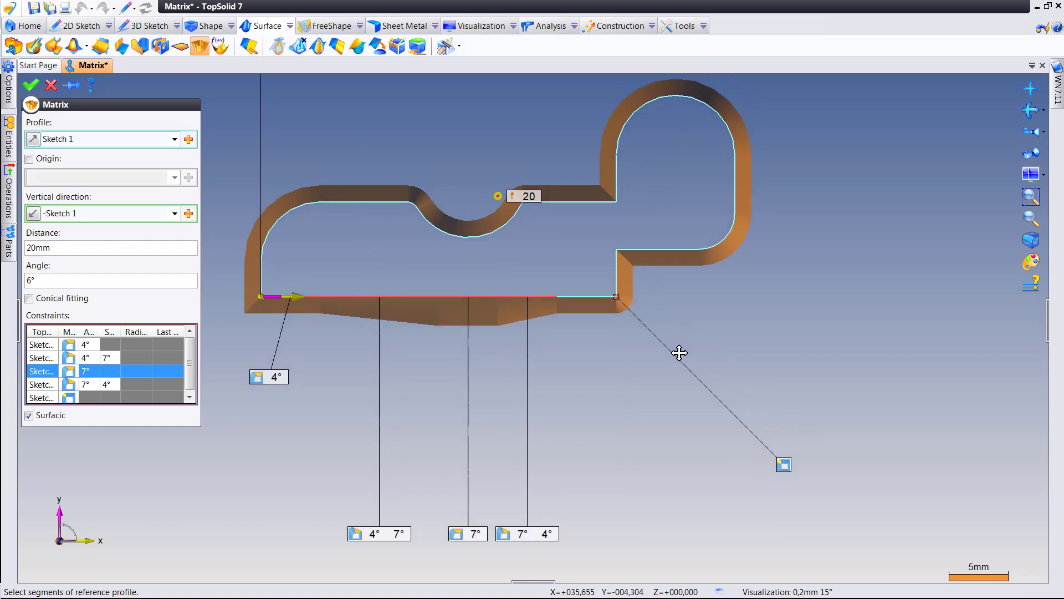
pyautogui.moveTo(680, 354); pyautogui.dragTo(665, 371, button='middle')
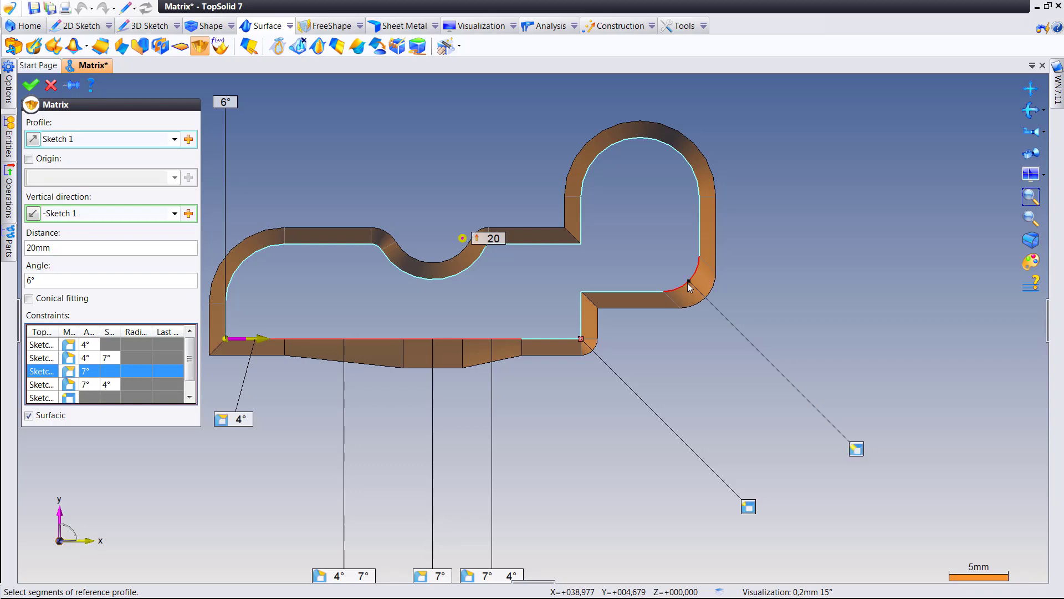
# Step: Give the right straight edge an 8° draft constraint
pyautogui.moveTo(687, 280); pyautogui.dragTo(646, 312, button='middle')
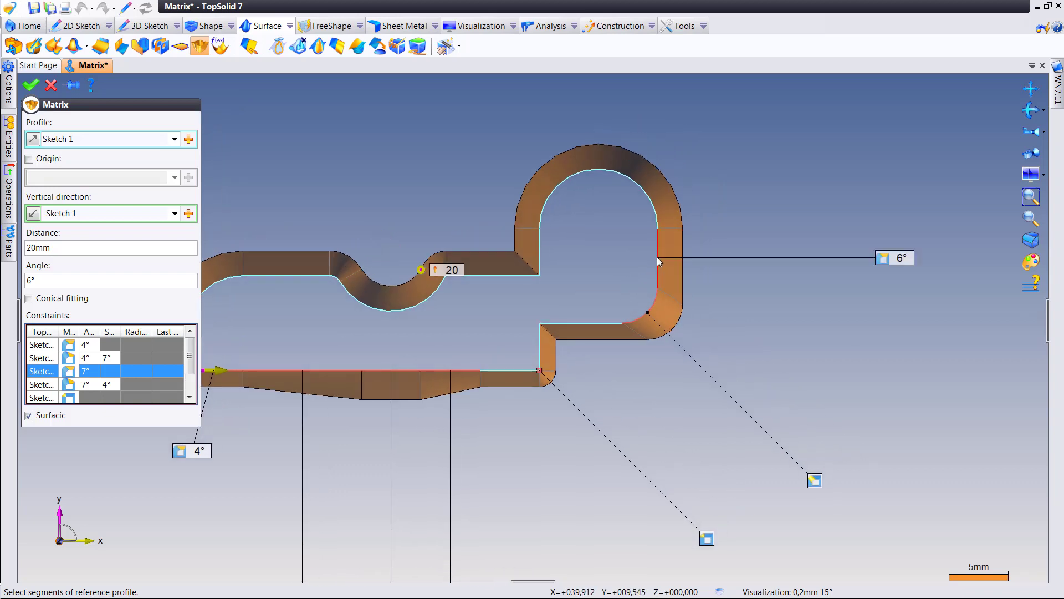
pyautogui.click(660, 261)
pyautogui.click(895, 259)
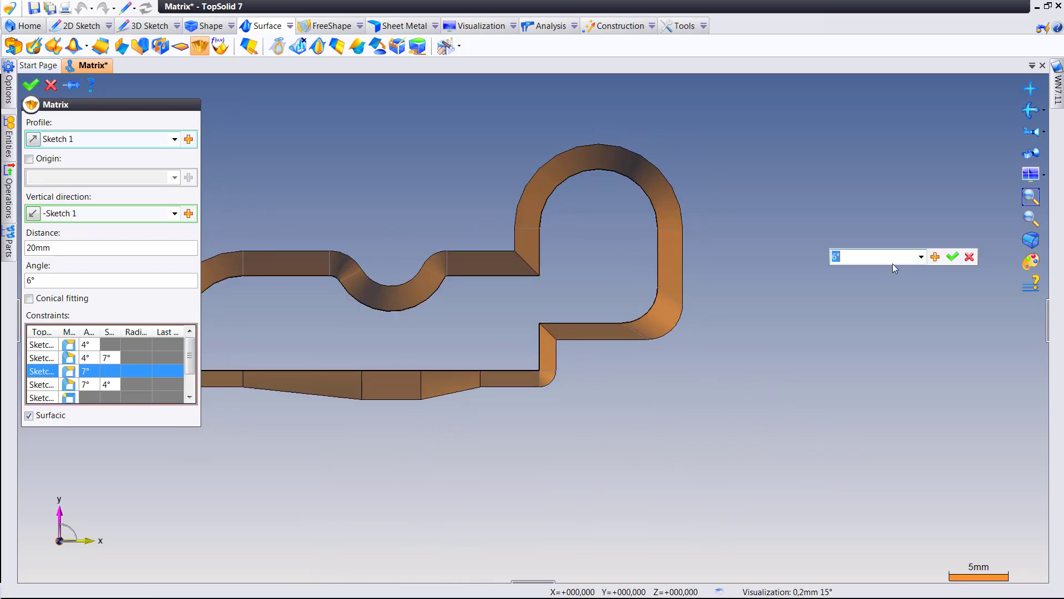
pyautogui.write('8')
pyautogui.press('Return')
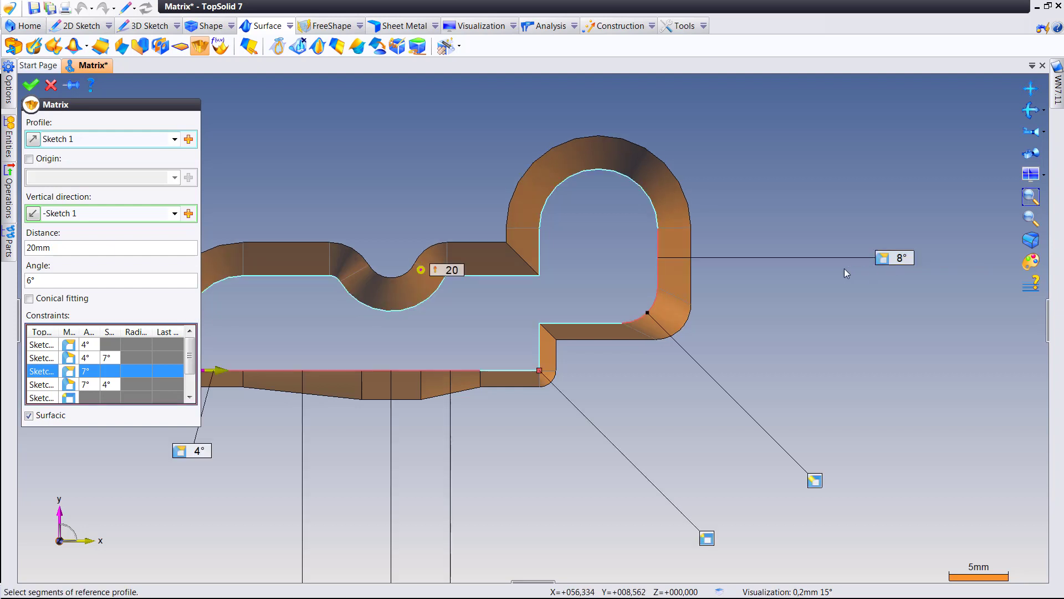
# Step: Pan and zoom around the top of the profile to inspect the central notch
pyautogui.moveTo(633, 271); pyautogui.dragTo(635, 292, button='middle')
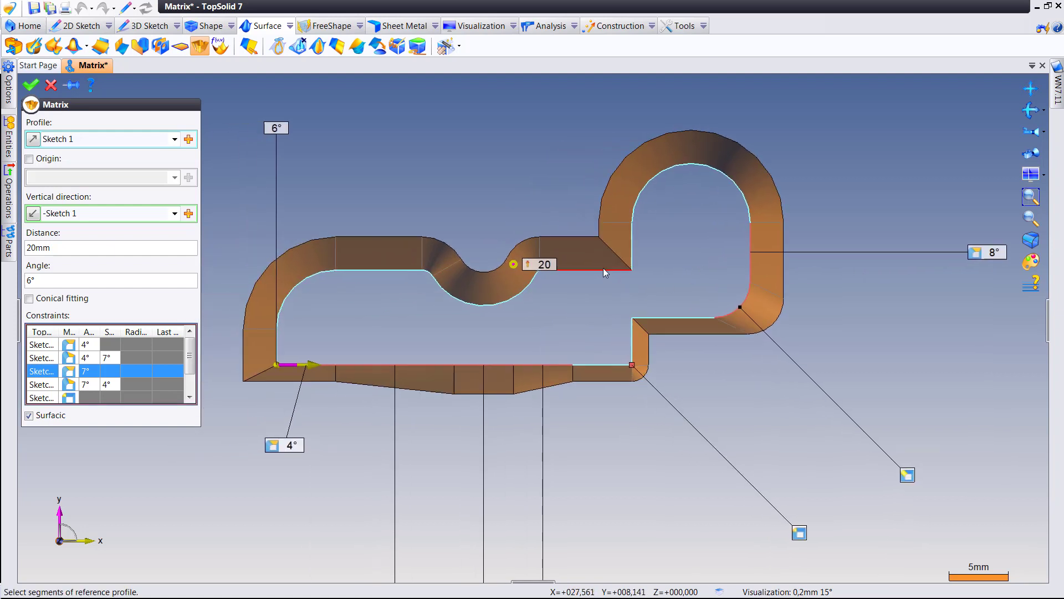
pyautogui.moveTo(606, 257)
pyautogui.mouseDown(button='middle')
pyautogui.moveTo(585, 286)
pyautogui.moveTo(614, 249)
pyautogui.moveTo(592, 281)
pyautogui.moveTo(584, 238)
pyautogui.moveTo(599, 255)
pyautogui.mouseUp(button='middle')
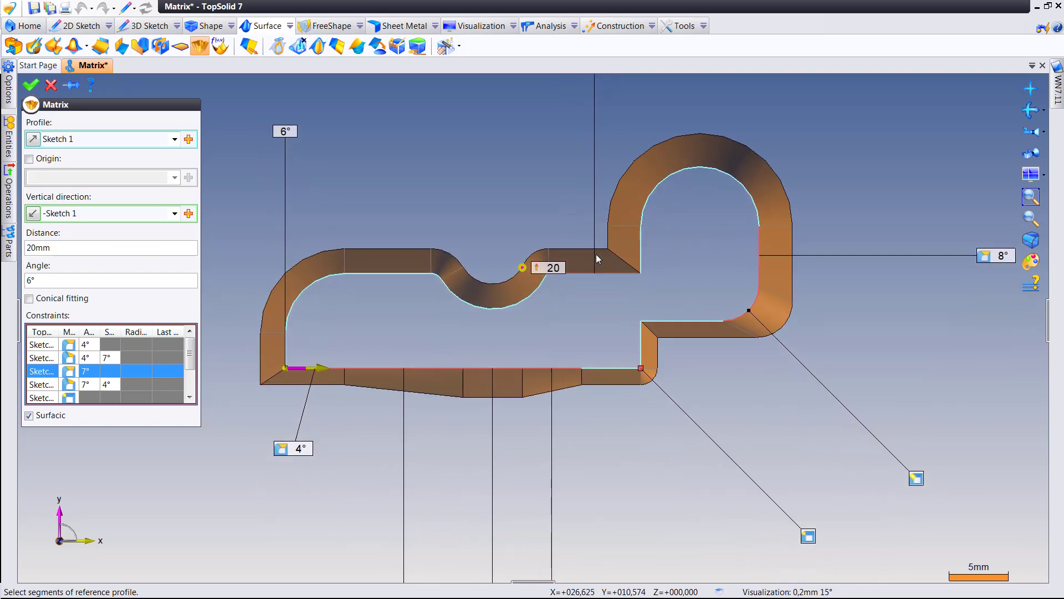
pyautogui.scroll(3, 577, 286)
pyautogui.scroll(1, 565, 288)
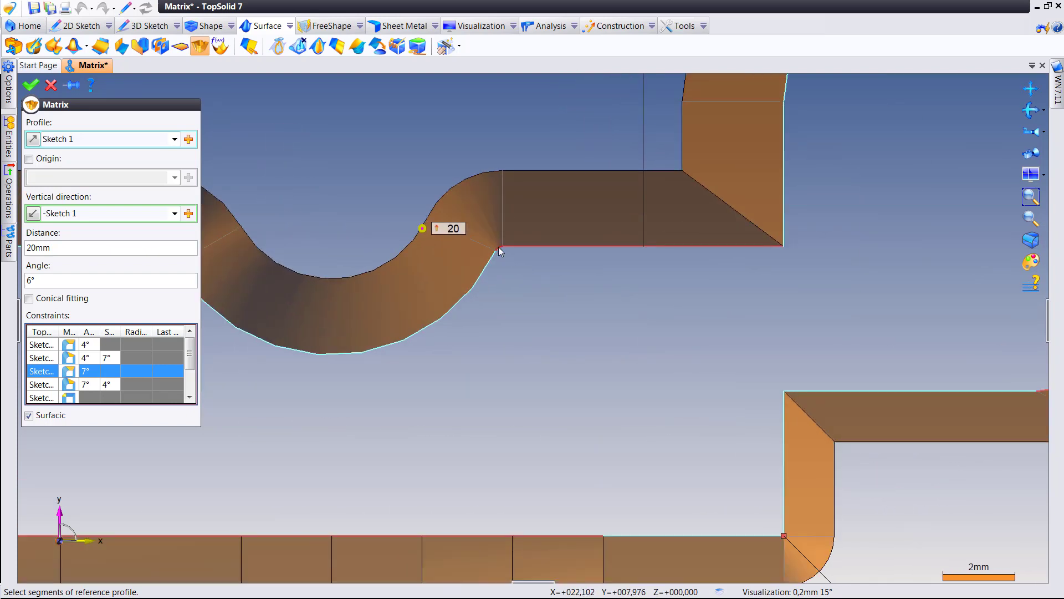
pyautogui.scroll(-2, 515, 287)
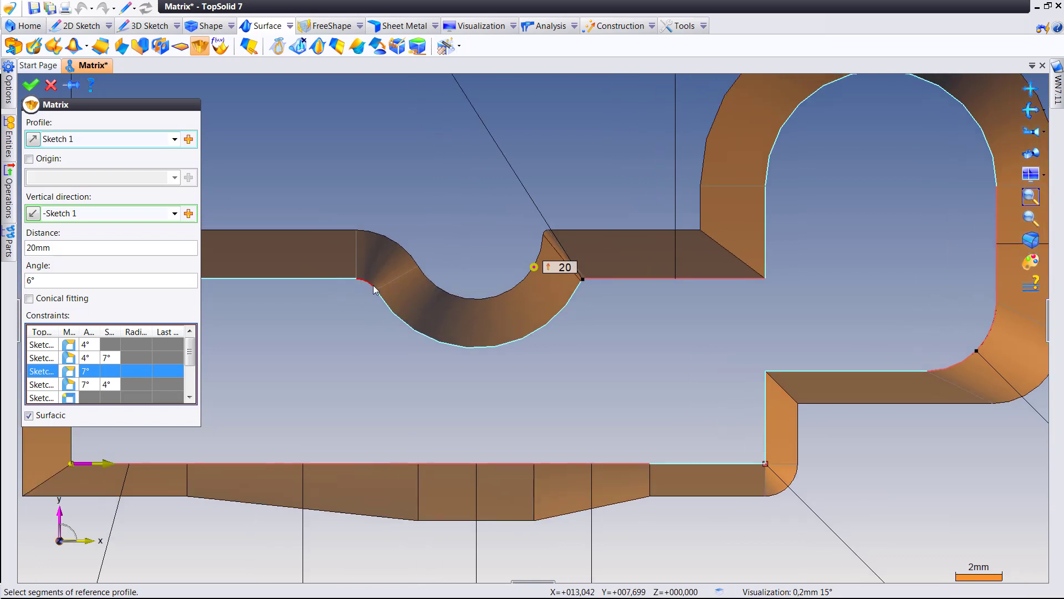
pyautogui.scroll(-3, 528, 304)
pyautogui.moveTo(518, 327); pyautogui.dragTo(449, 329, button='middle')
pyautogui.scroll(-1, 471, 286)
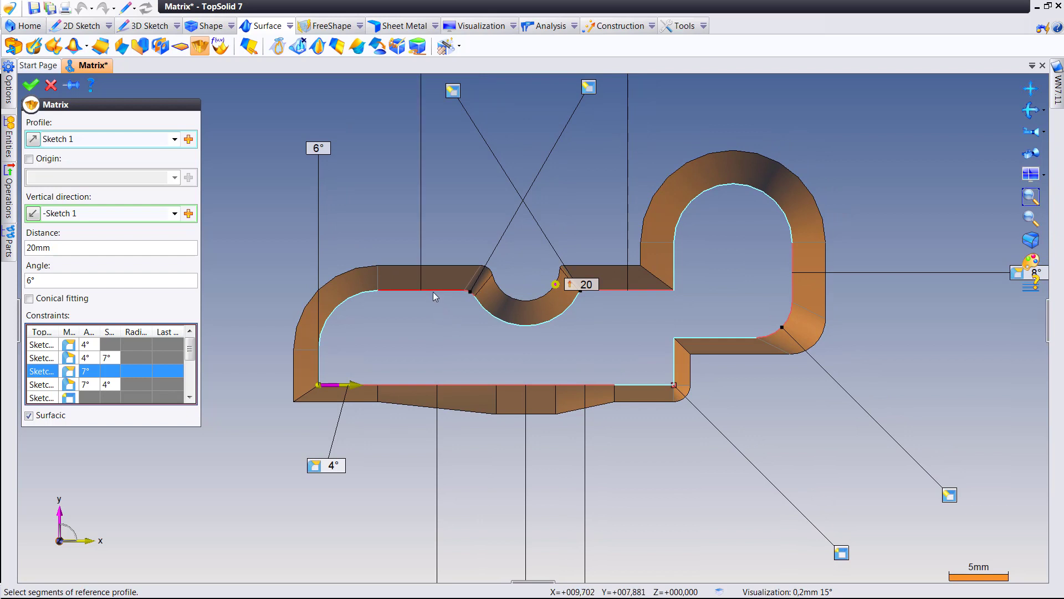
pyautogui.scroll(-2, 450, 304)
pyautogui.scroll(1, 447, 310)
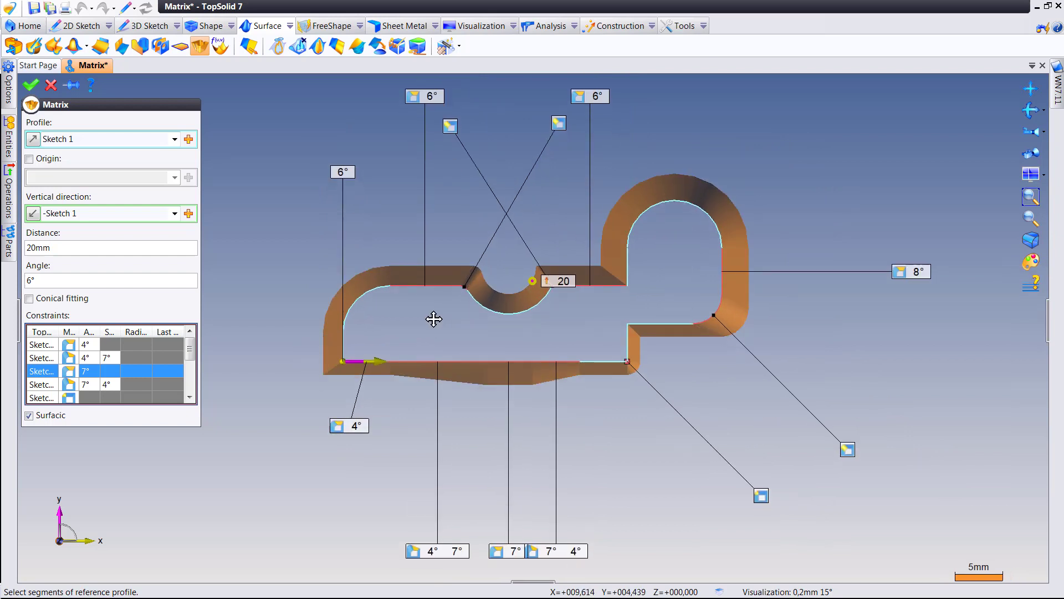